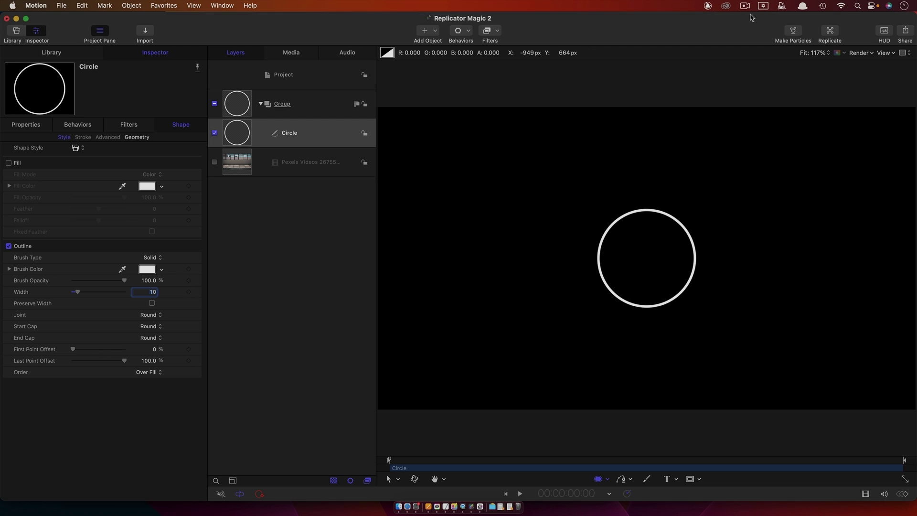
Replicate the white outlined Circle layer.
click(244, 133)
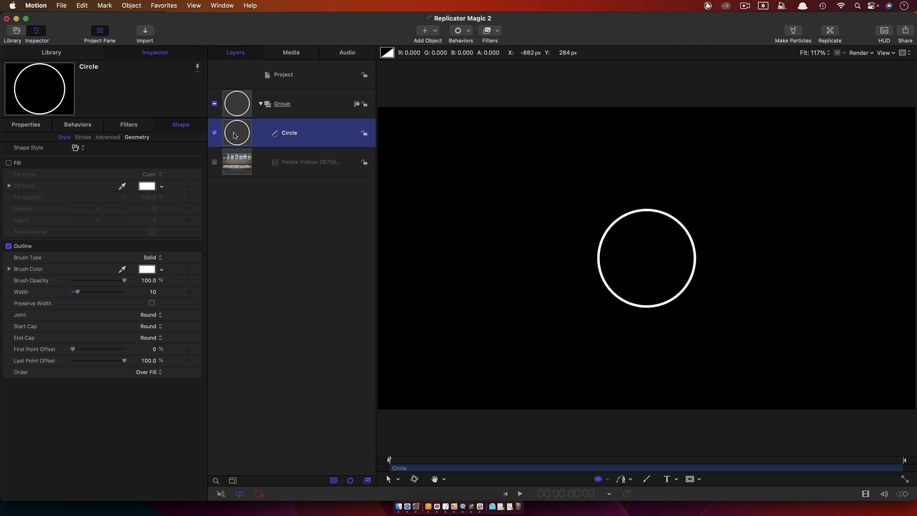
click(132, 5)
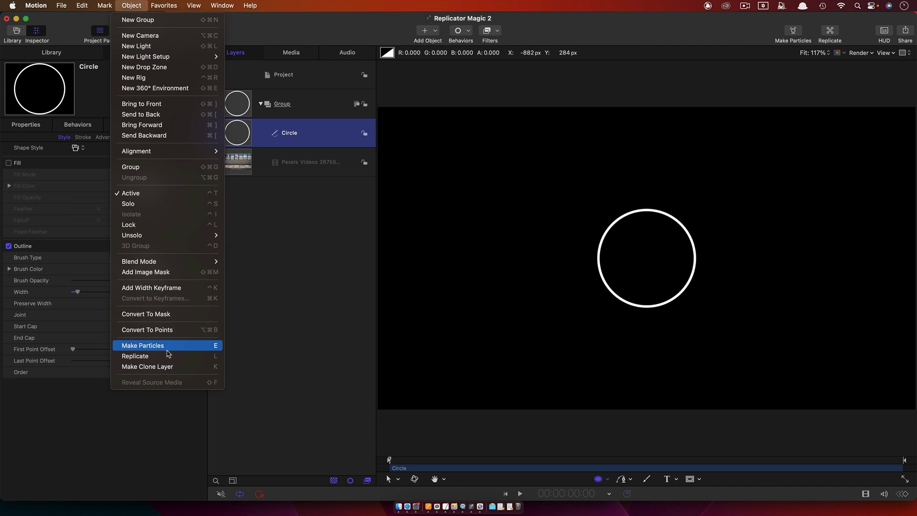
click(138, 356)
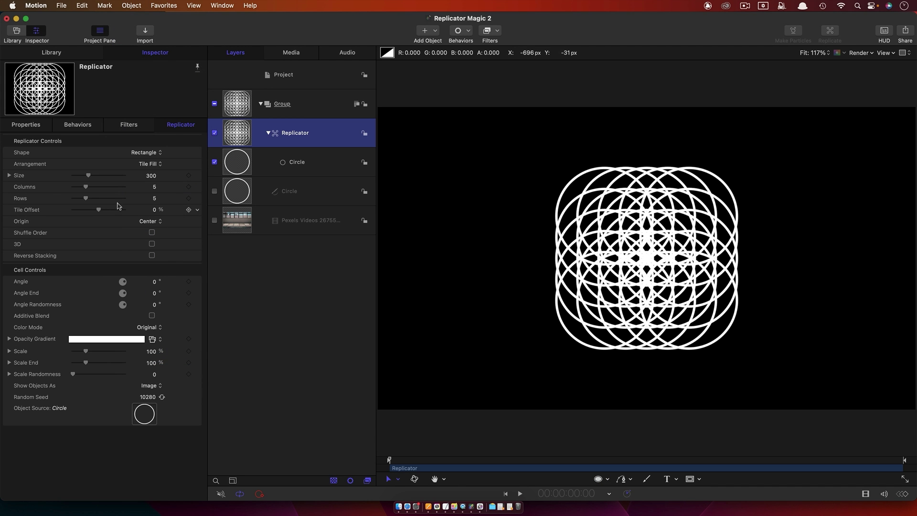
Change the replicator's shape to Circle with Tile Fill arrangement and a radius of 291.
click(146, 153)
click(146, 165)
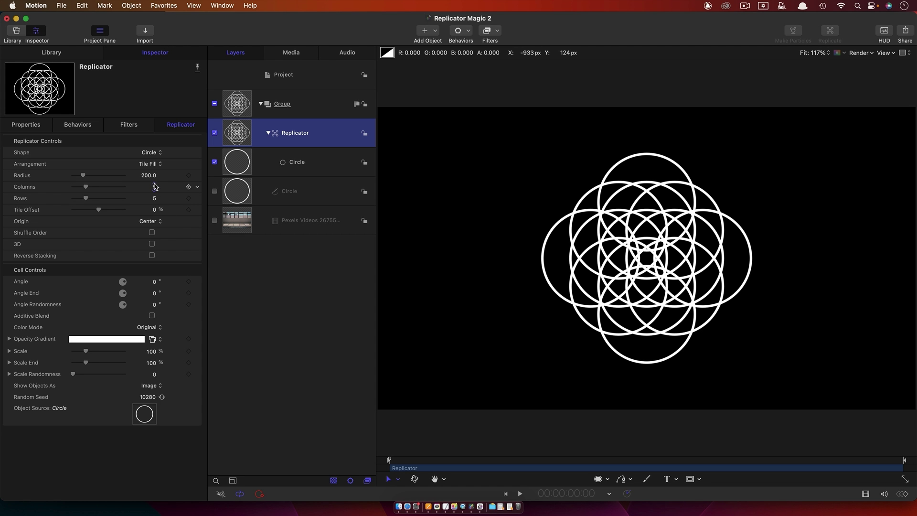
drag(152, 177, 145, 175)
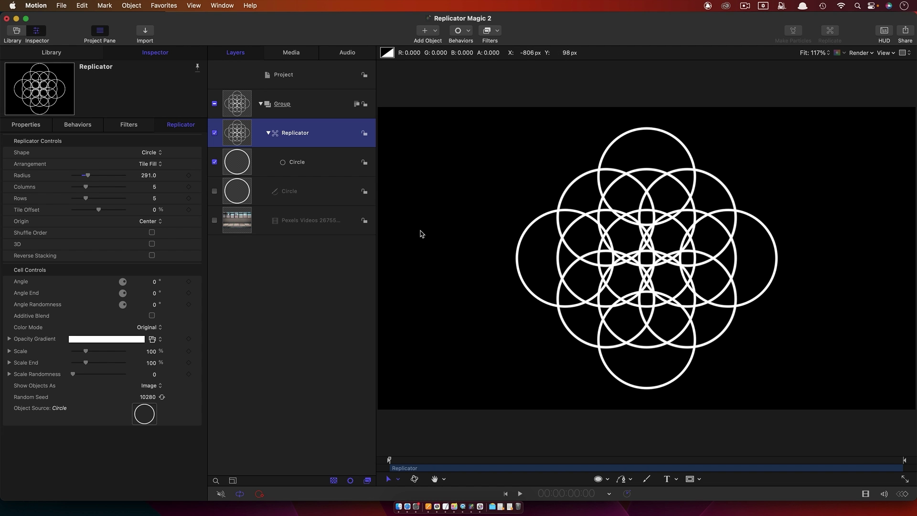
Make the Pexels video layer visible and move the playhead to 4:10.
click(215, 221)
click(604, 460)
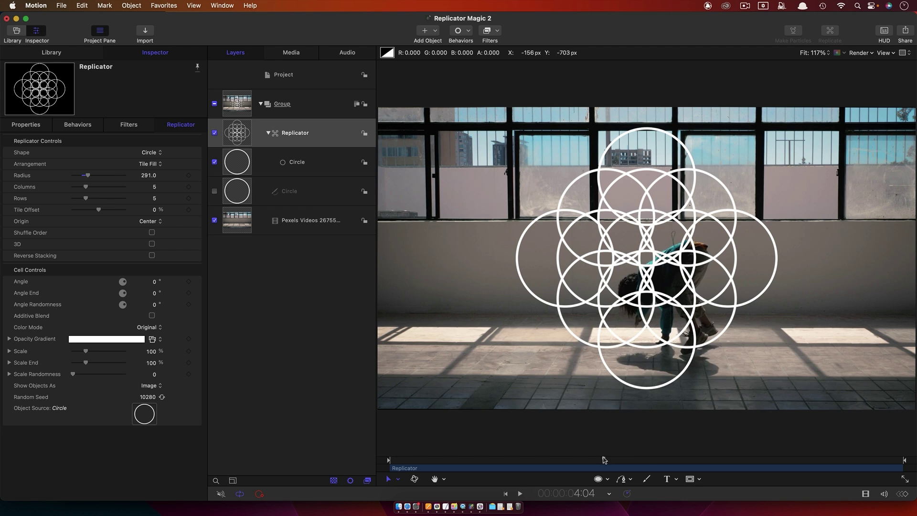
mouse_move(604, 460)
mouse_down()
mouse_move(706, 460)
mouse_move(617, 463)
mouse_up()
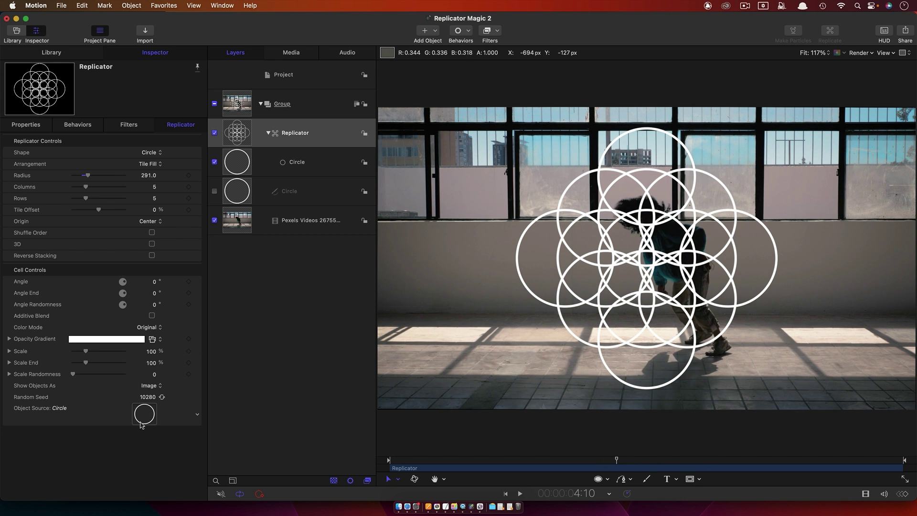
Rename the Circle cell inside the replicator as Cell.
click(301, 165)
click(299, 163)
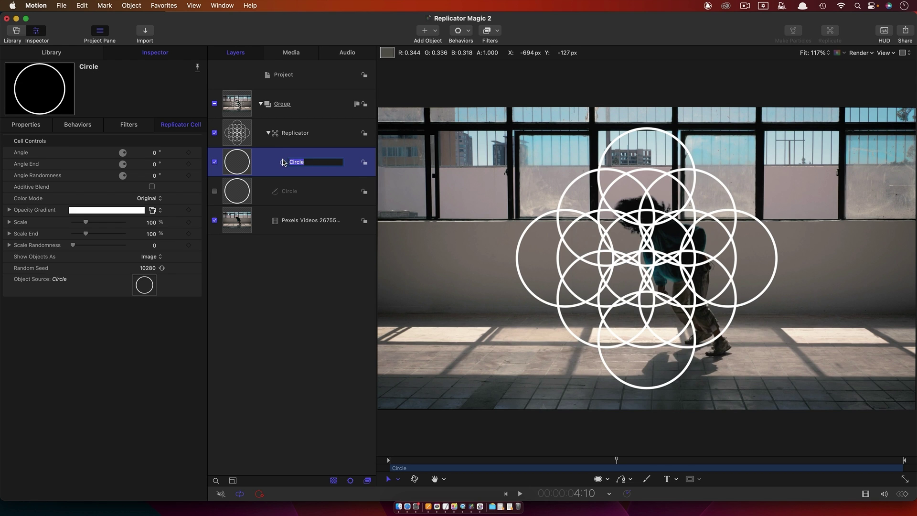
text(Cell)
key(Return)
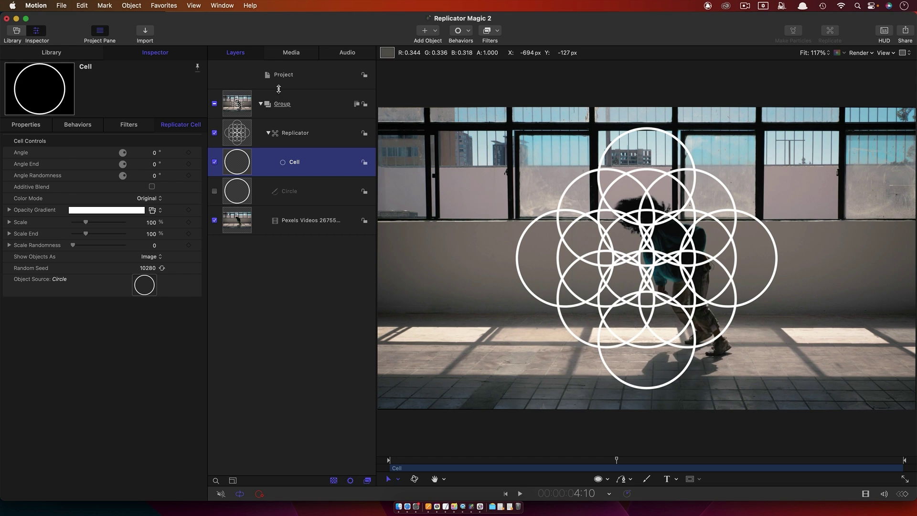
Replace the replicator cell's object source with the Pexels video.
click(241, 137)
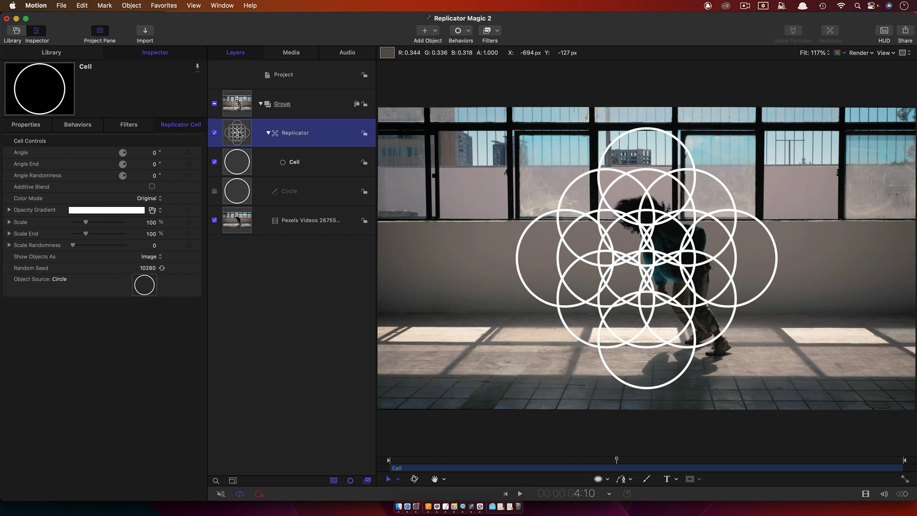
click(241, 166)
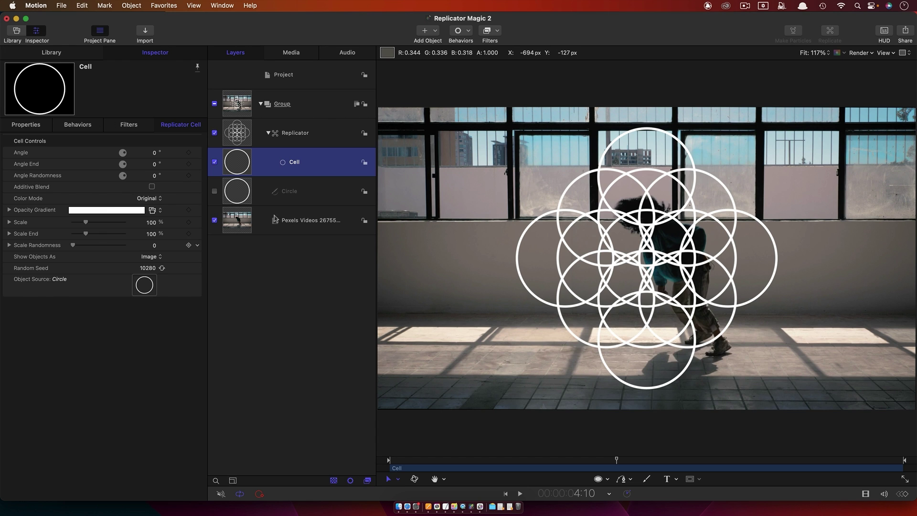
drag(239, 224, 145, 289)
Change the replicator's shape to Rectangle, with a width of 1650 and a height of 940.
click(240, 134)
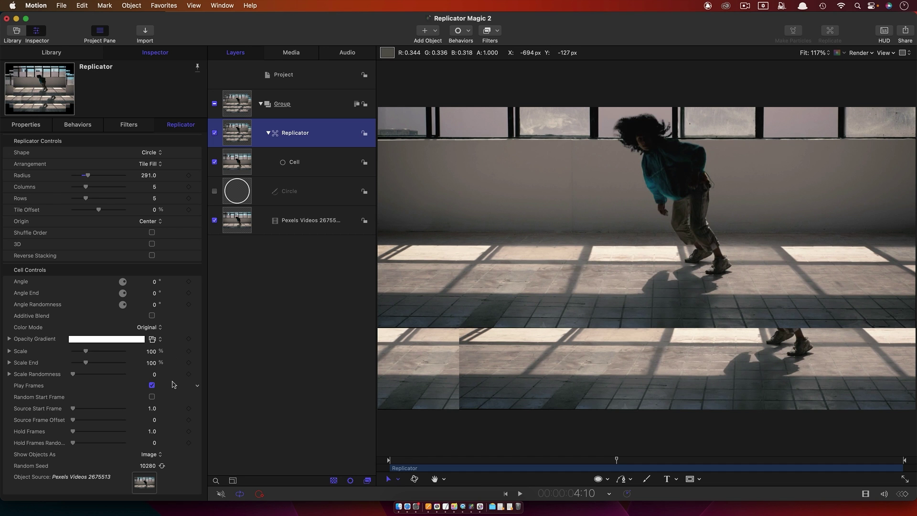
click(150, 154)
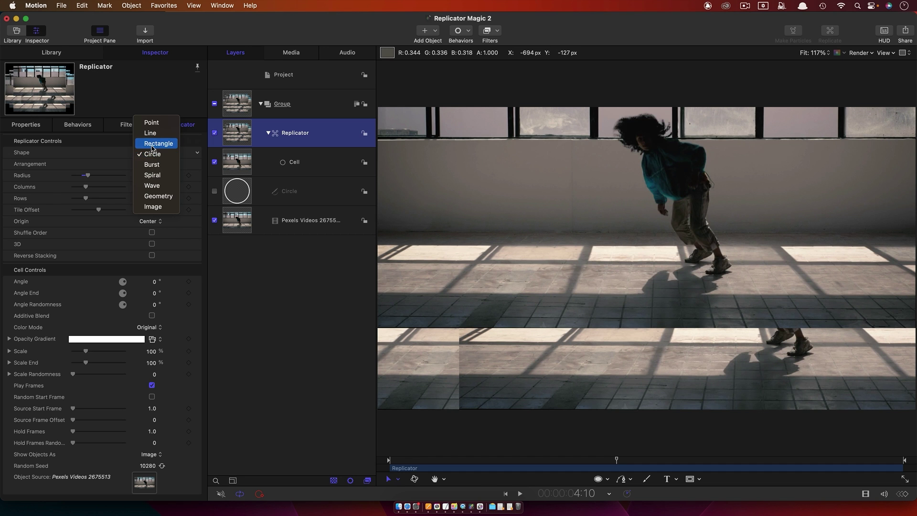
click(159, 143)
click(152, 187)
text(1)
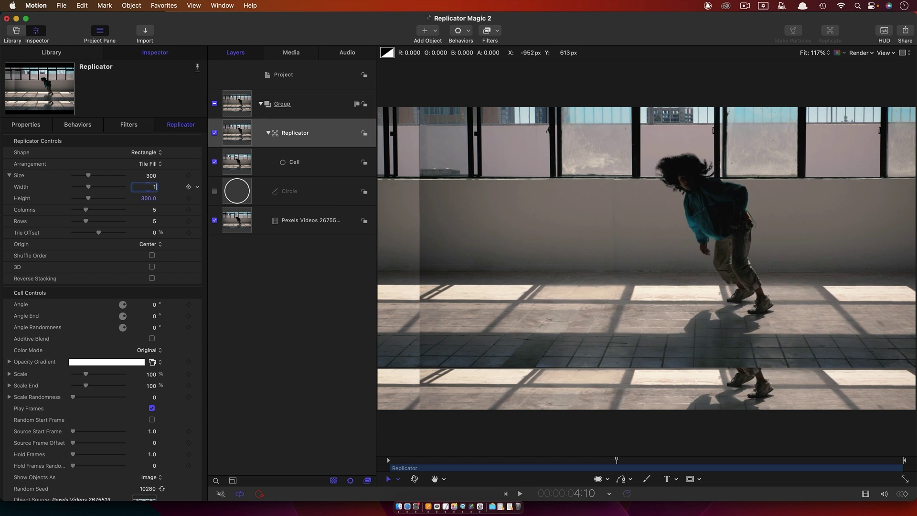
text(650)
key(Tab)
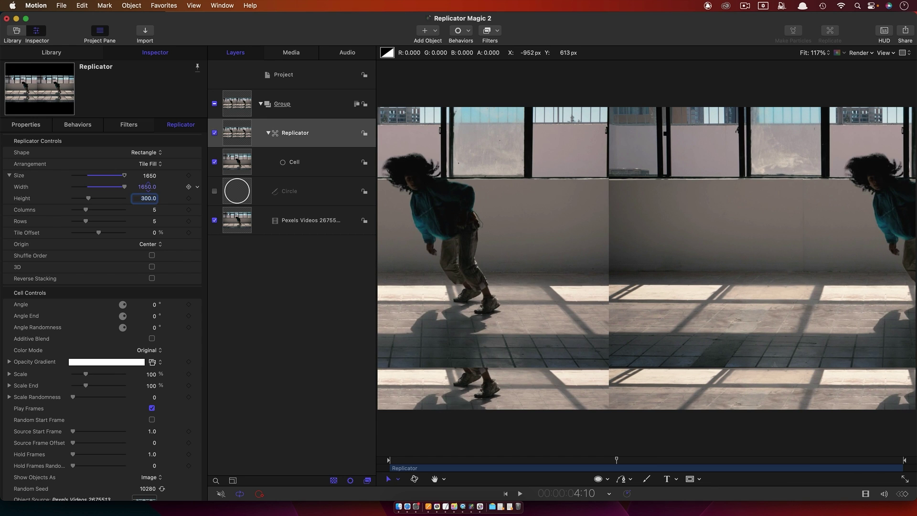
text(940)
key(Return)
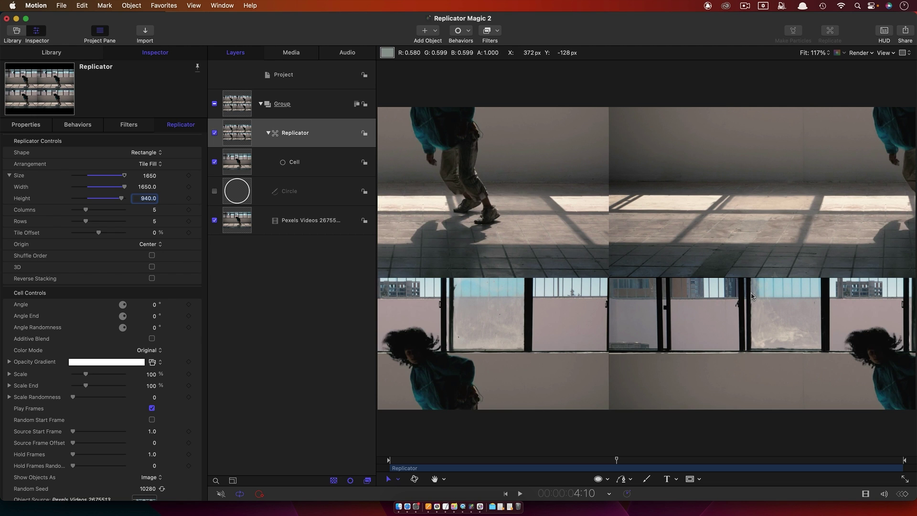
Set the replicator to 8 columns and 8 rows, with the cell scale at 12%.
click(154, 211)
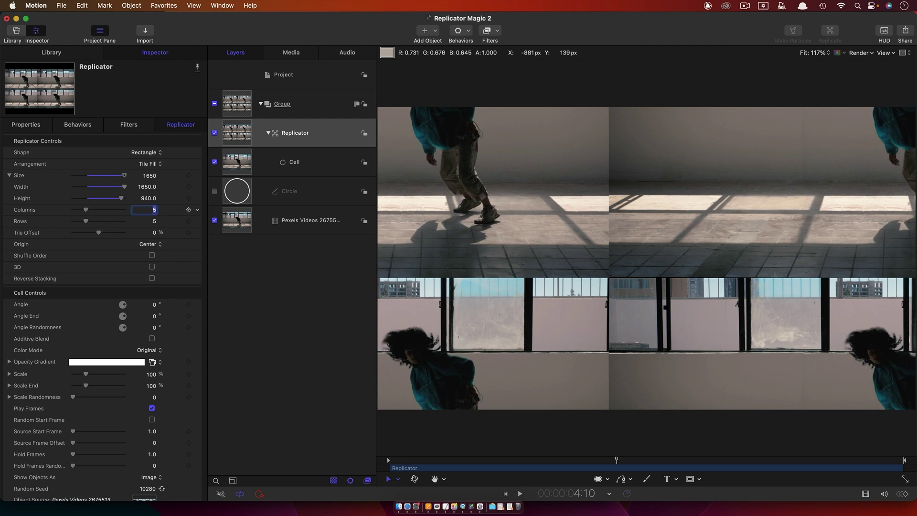
text(8)
key(Tab)
click(151, 377)
text(12)
key(Return)
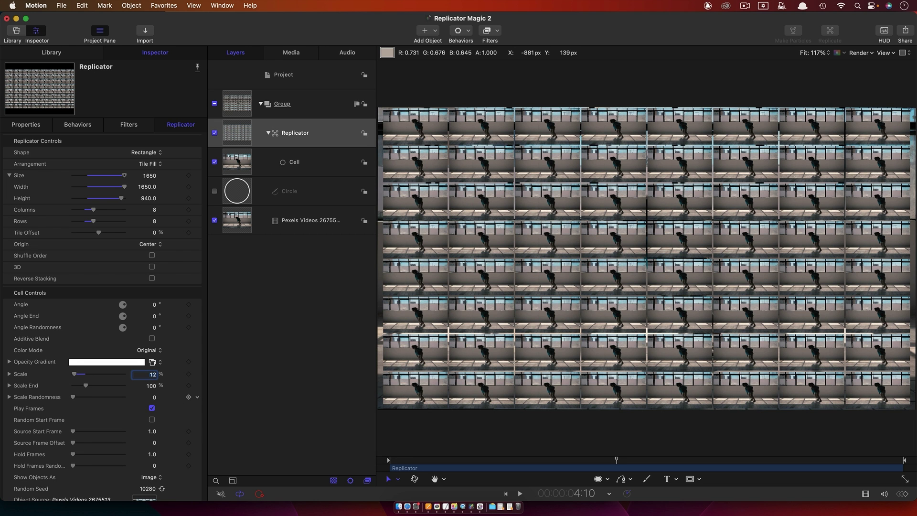
Hide the original Pexels video layer and play back the replicated video grid.
click(212, 221)
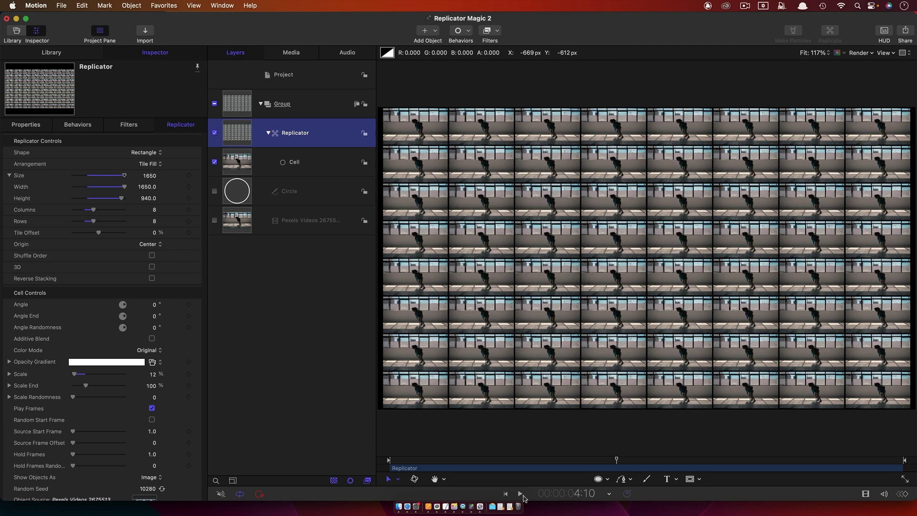
click(521, 495)
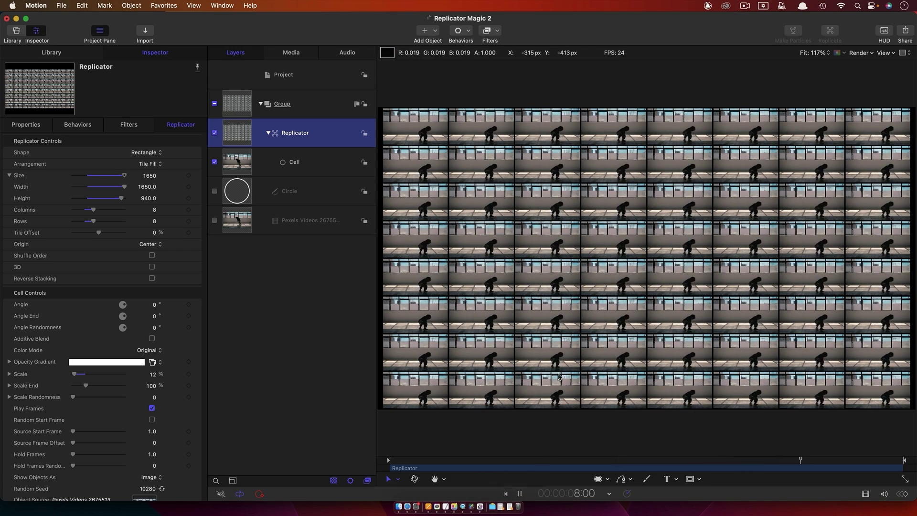
click(521, 494)
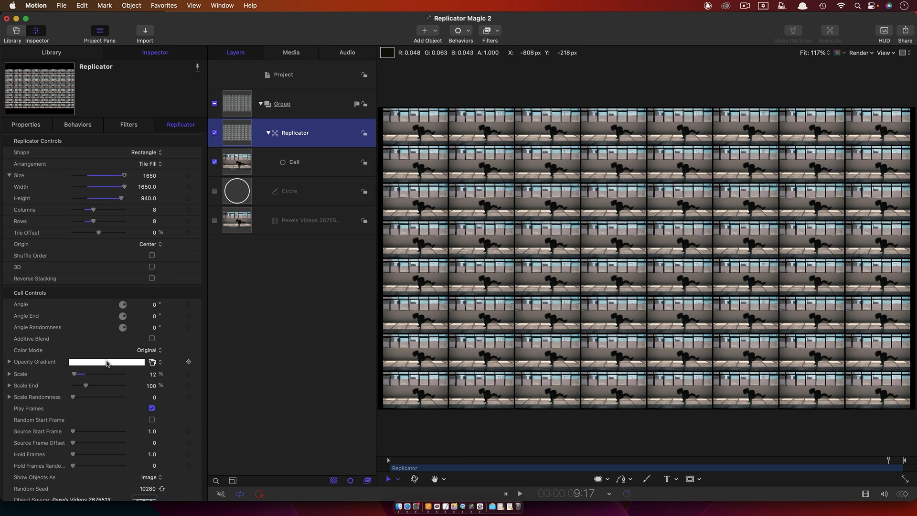
Turn Play Frames off for the replicated video cells and back on.
scroll(108, 363, down, 2)
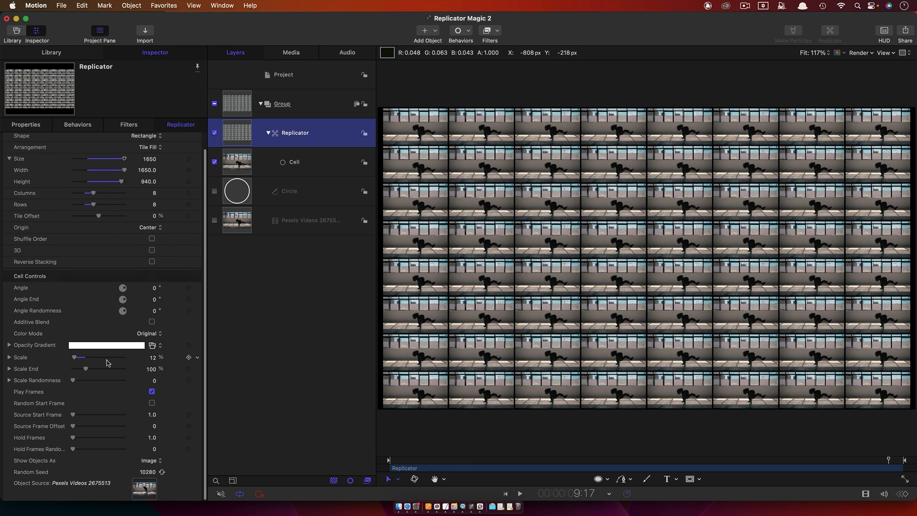
click(152, 391)
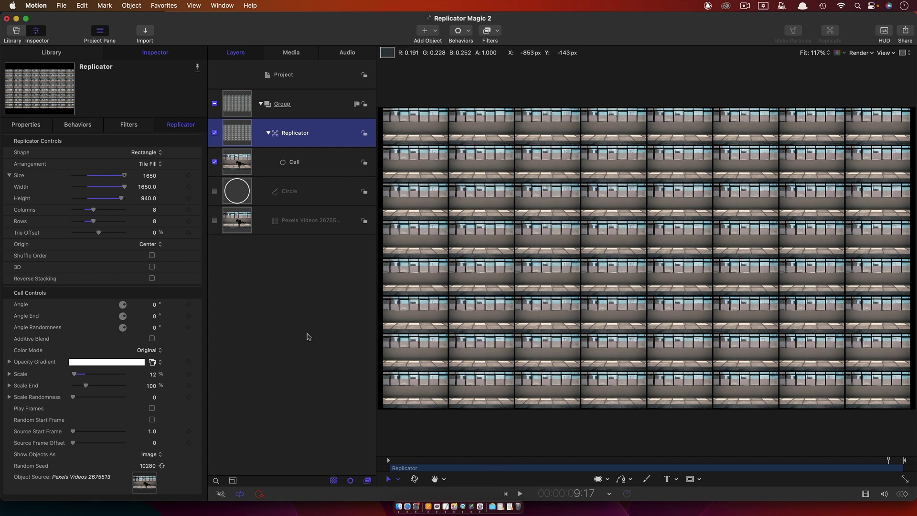
click(151, 409)
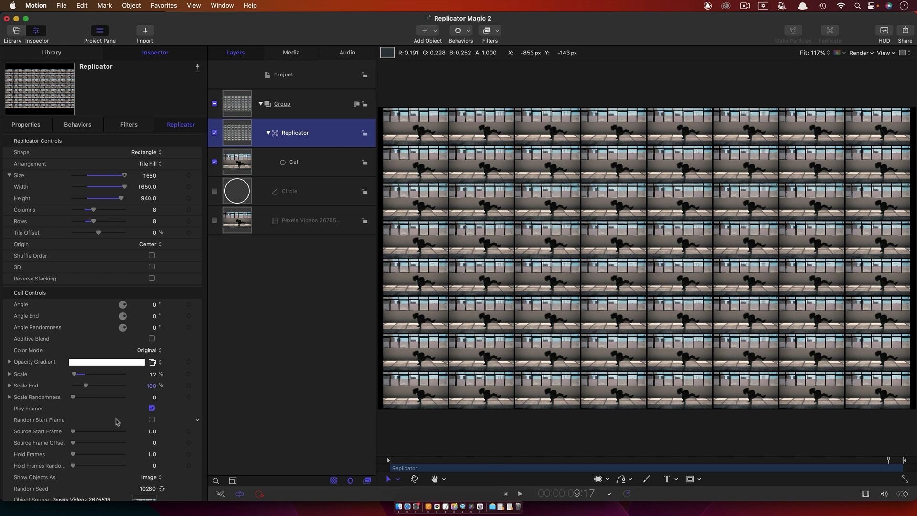
Try Random Start Frame on the replicator, scrub to 4:02 to preview it, and turn the option off again.
click(151, 420)
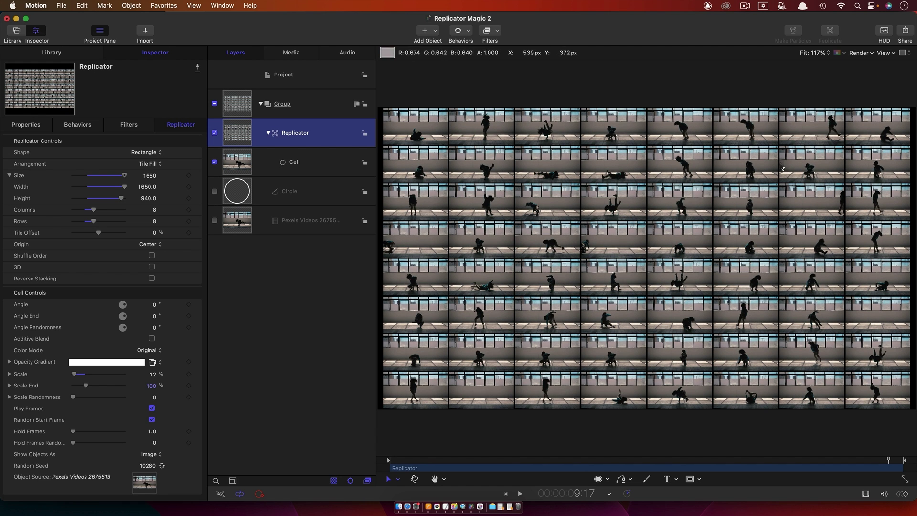
drag(582, 461, 600, 463)
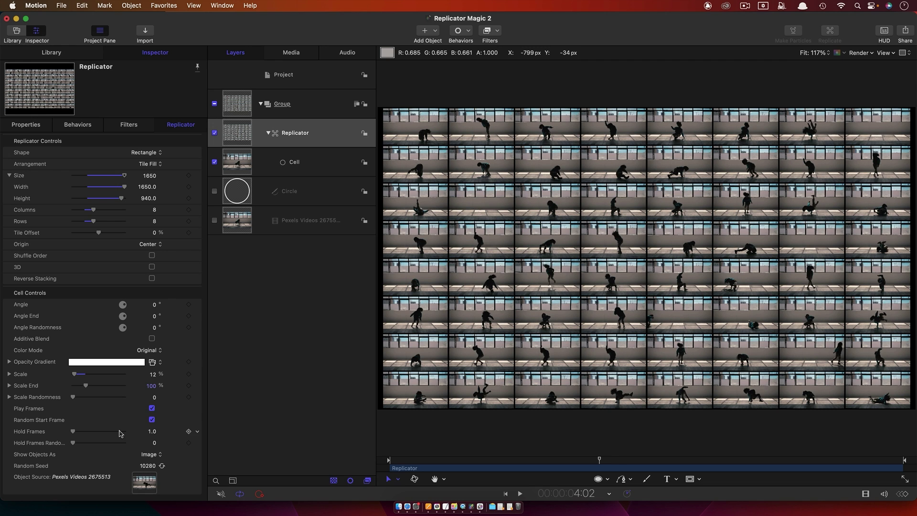
click(152, 420)
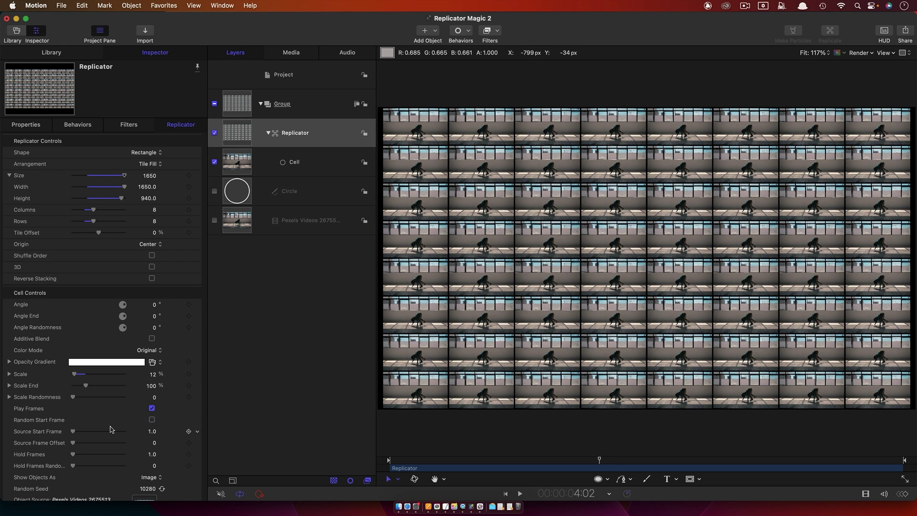
Set the replicator's Source Frame Offset to 4.
scroll(112, 430, down, 1)
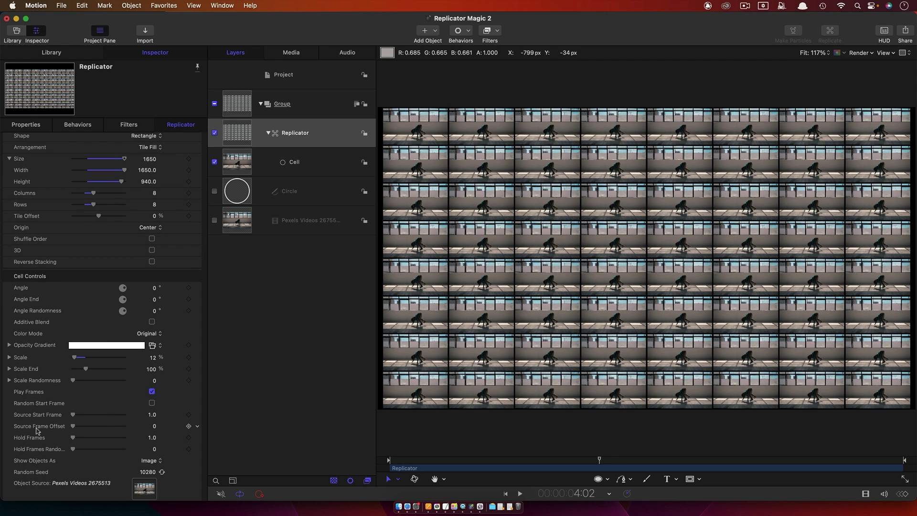
click(155, 426)
text(4)
key(Return)
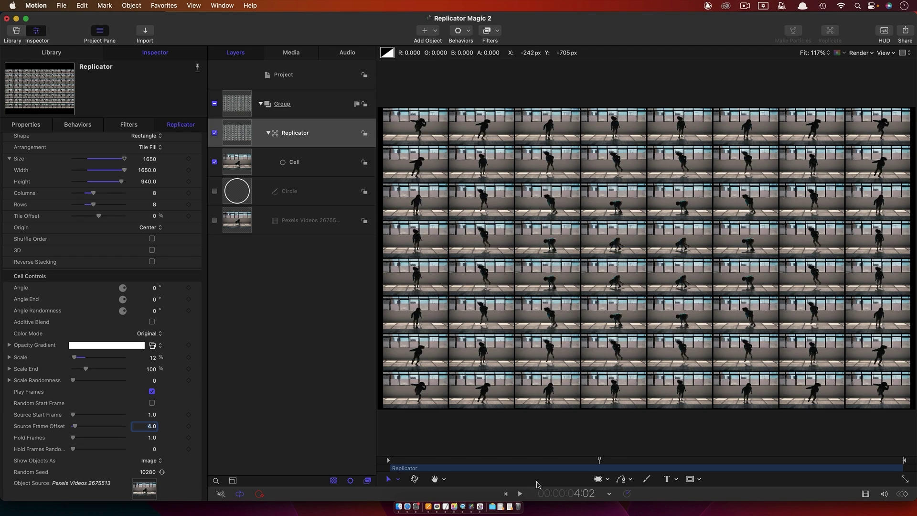
Play back the offset grid, return to the project start and scrub to frame 19.
click(520, 494)
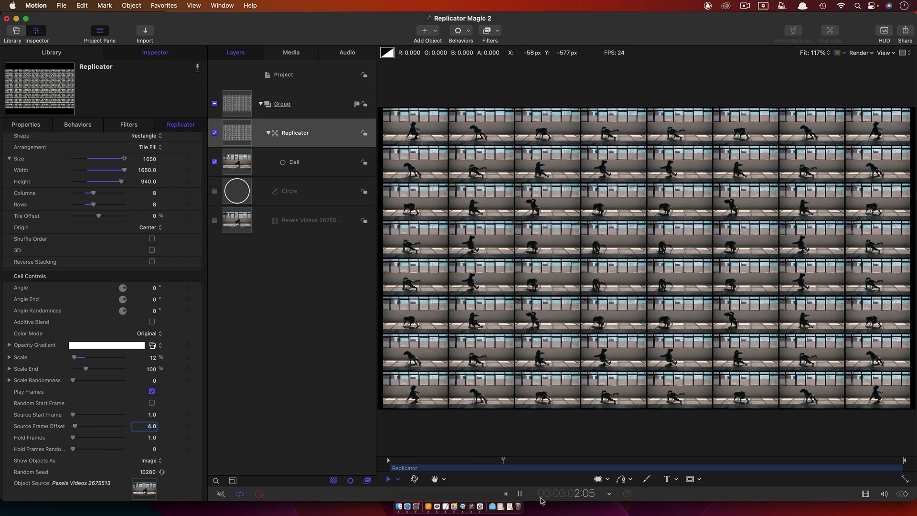
click(521, 494)
click(506, 495)
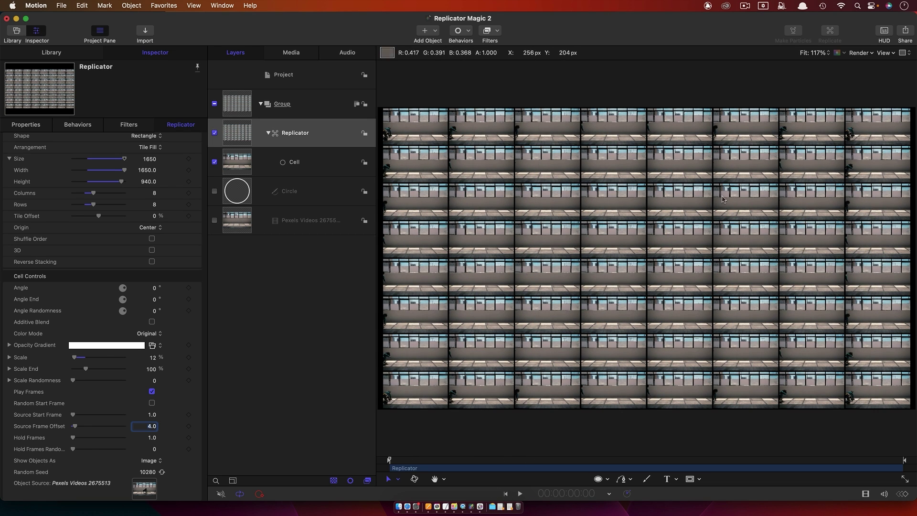
click(414, 462)
drag(414, 462, 430, 461)
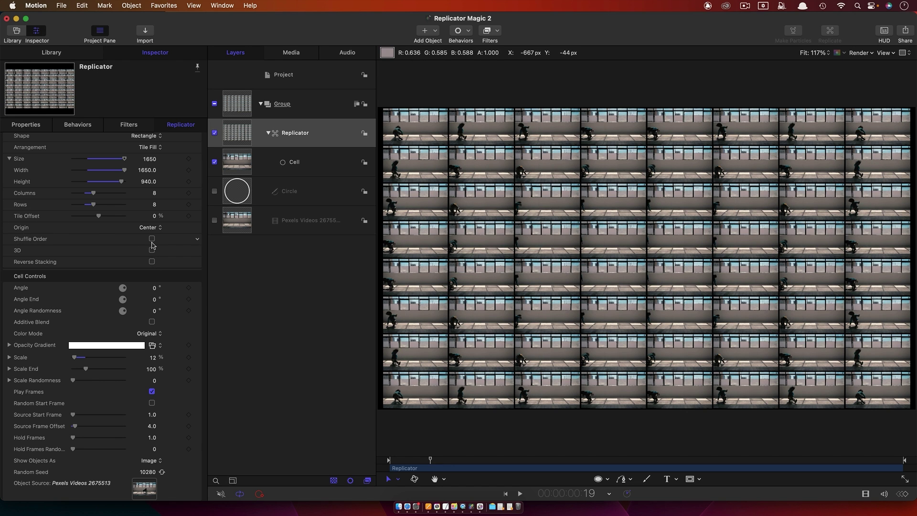
Change the replicator's origin to Upper Left.
scroll(153, 228, up, 2)
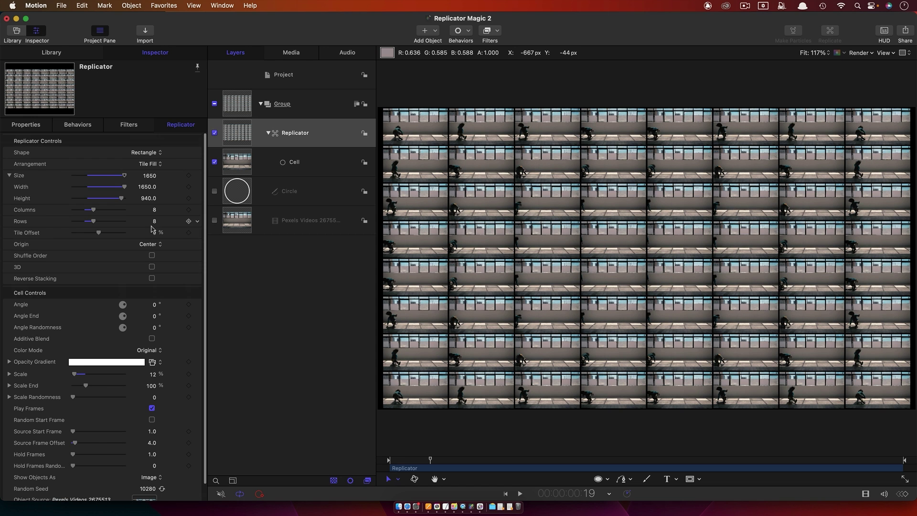
click(148, 245)
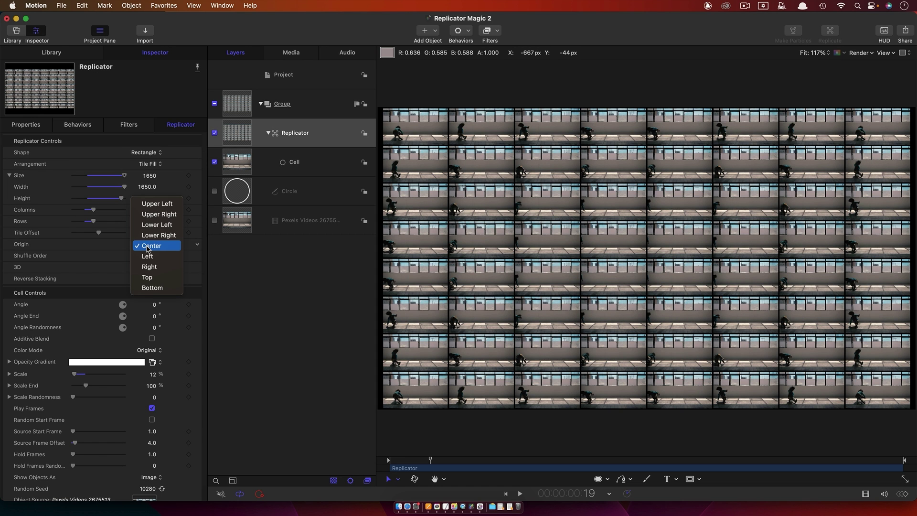
click(162, 206)
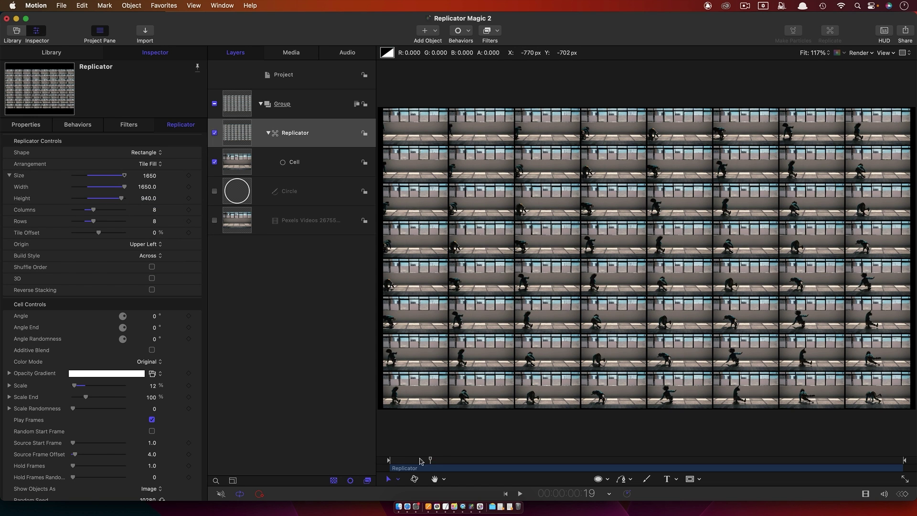
Return to the project start and play back the video grid.
drag(430, 460, 388, 460)
click(523, 495)
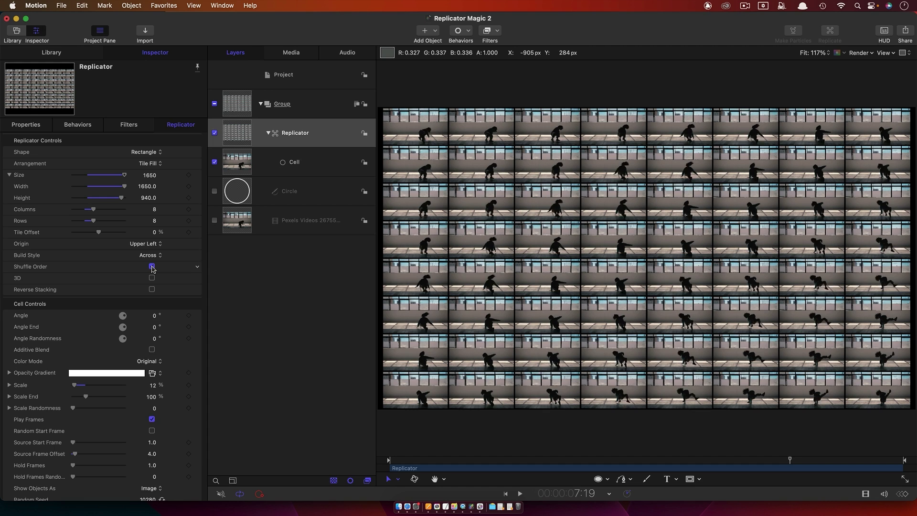
Try Shuffle Order on the replicator, generating new replicate seeds during playback, and stop at 8:23.
click(152, 266)
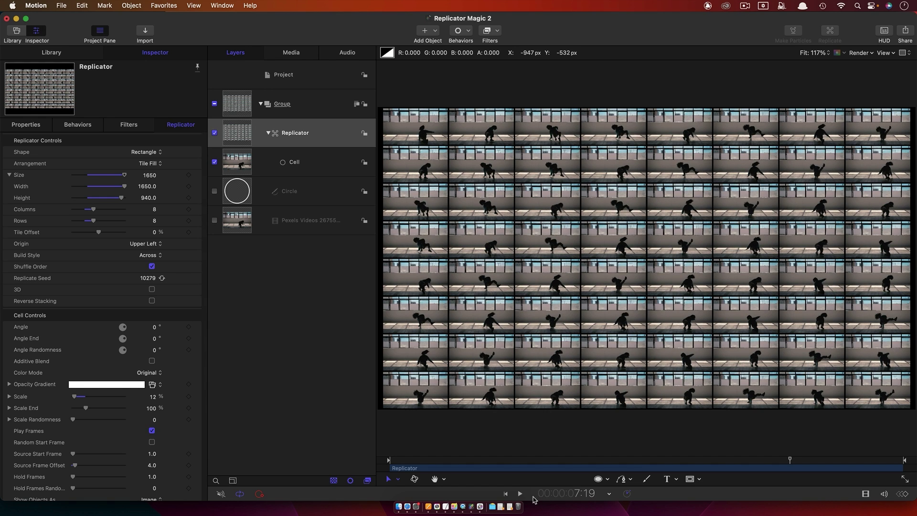
click(521, 494)
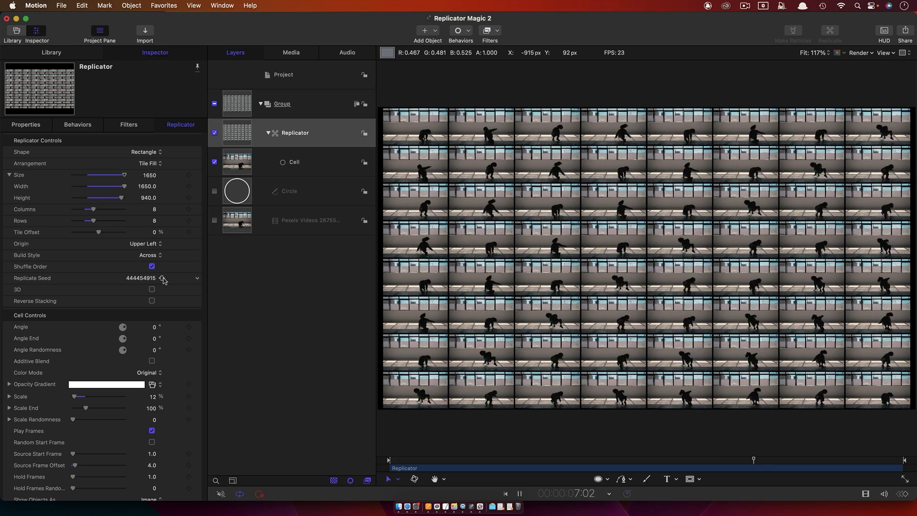
click(163, 279)
click(163, 278)
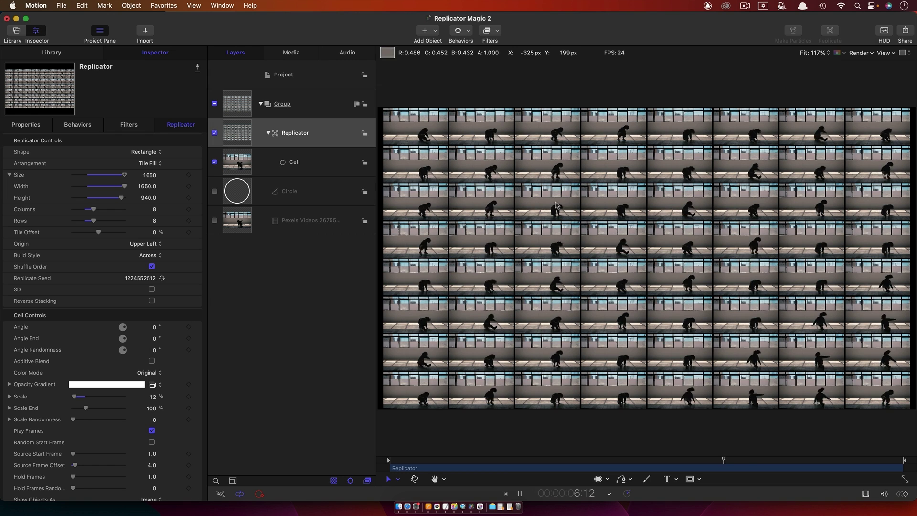
click(522, 495)
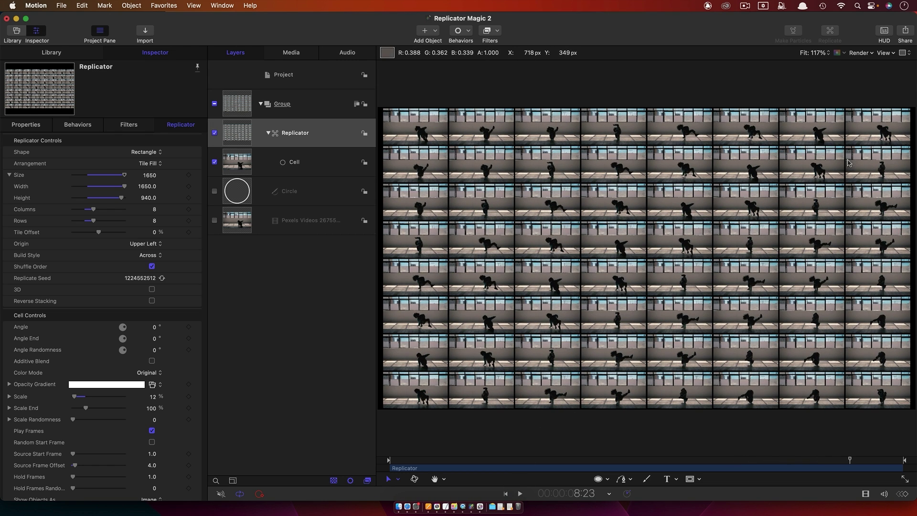
Replace the replicator cell's object source with the Circle shape.
scroll(51, 463, down, 2)
scroll(51, 462, down, 2)
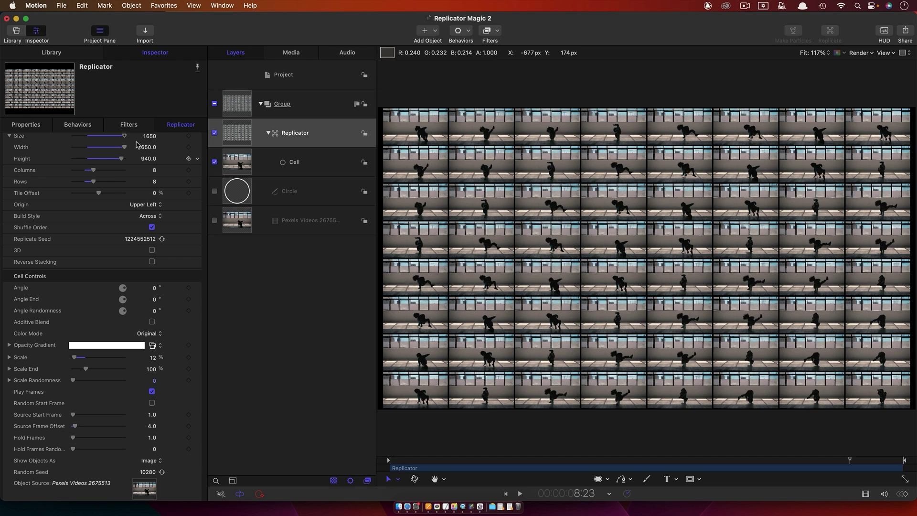
click(242, 162)
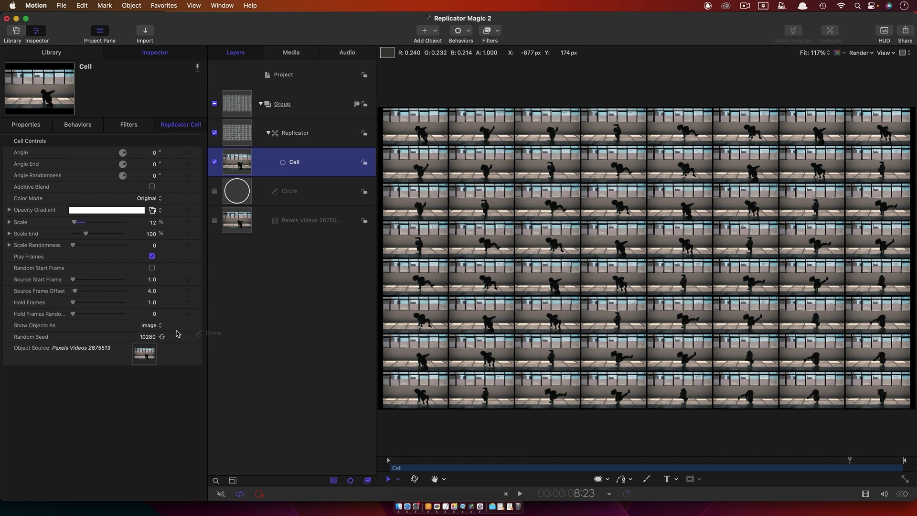
drag(177, 333, 144, 355)
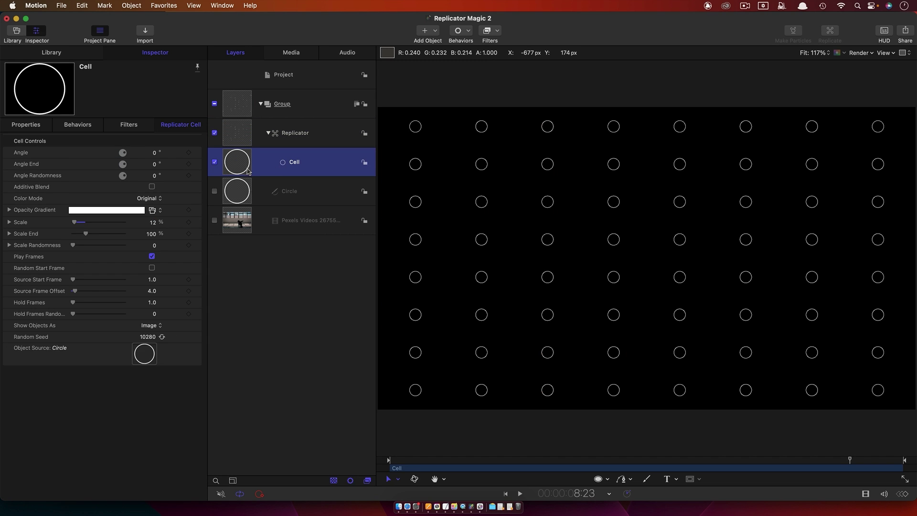
Set the replicator's cell Scale to 100%.
click(237, 138)
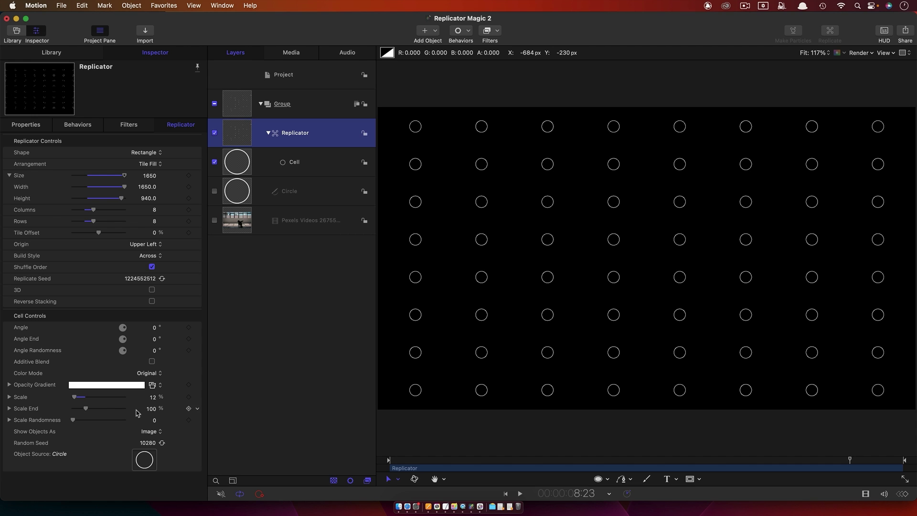
click(153, 398)
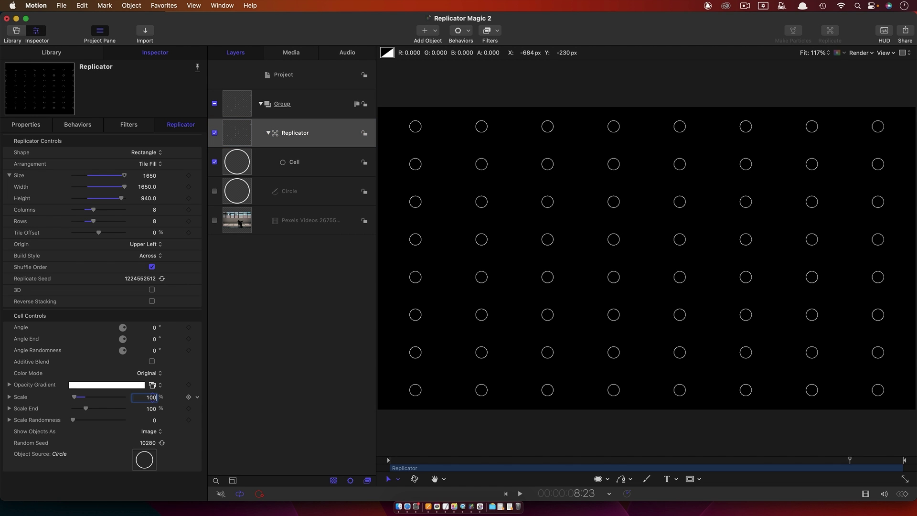
key(Return)
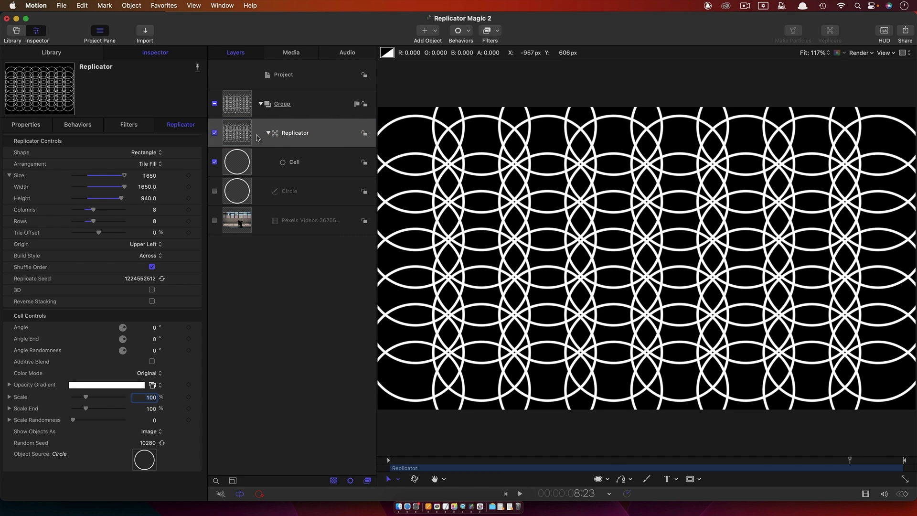
Apply the Write On shape behavior to the Circle layer.
click(239, 197)
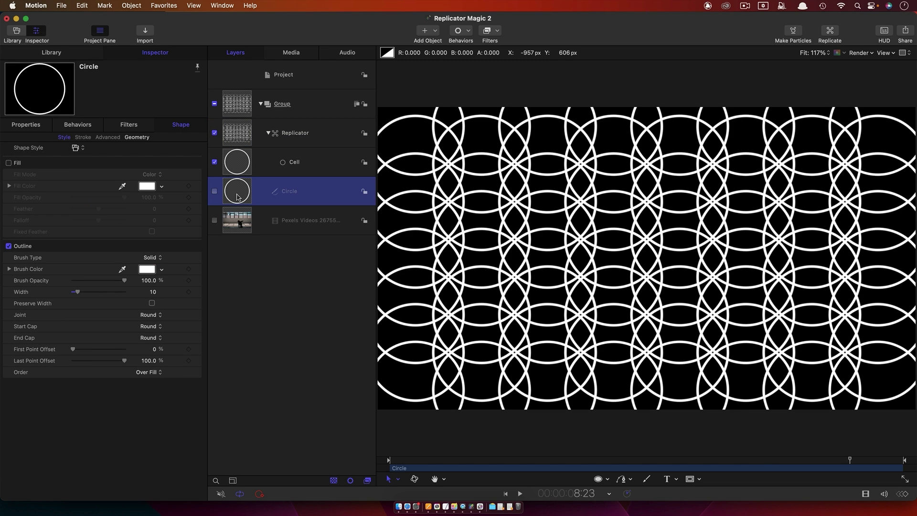
click(471, 32)
mouse_move(482, 128)
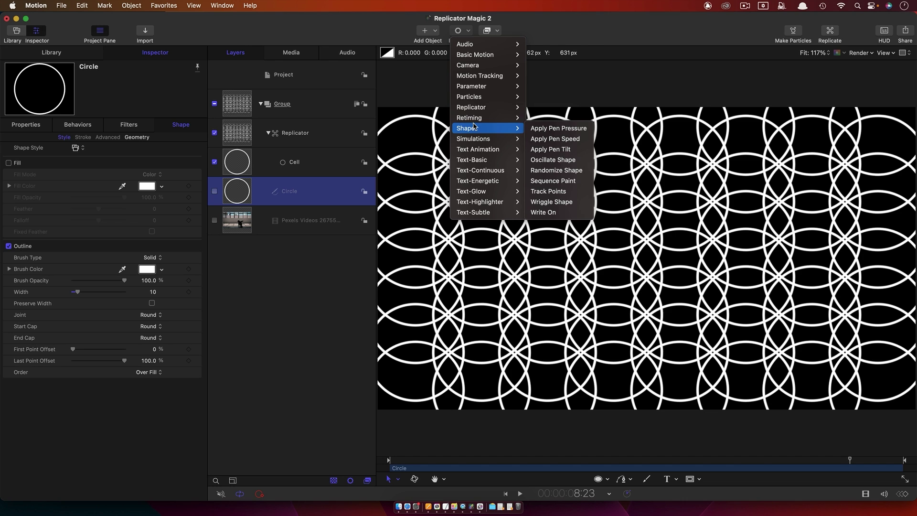
click(548, 213)
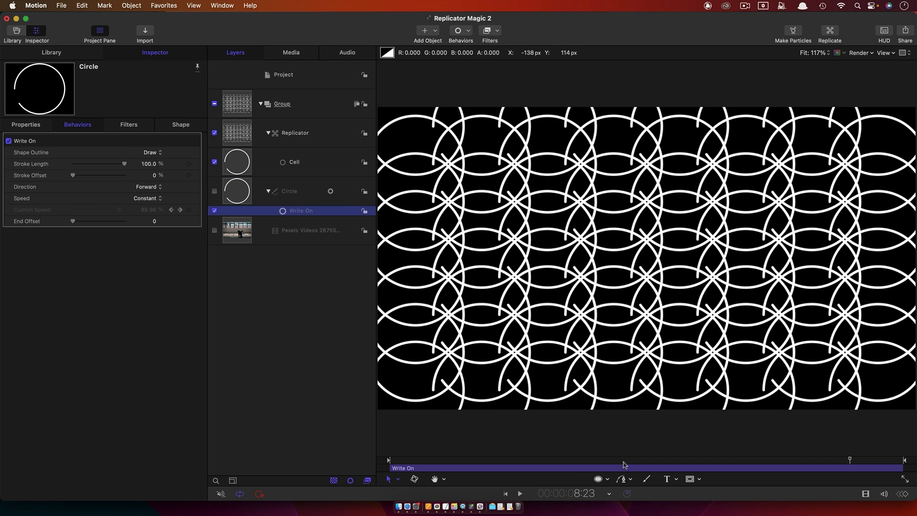
Move the playhead to 5:02 and trim the end of the Write On behavior to it.
click(643, 461)
drag(643, 461, 651, 460)
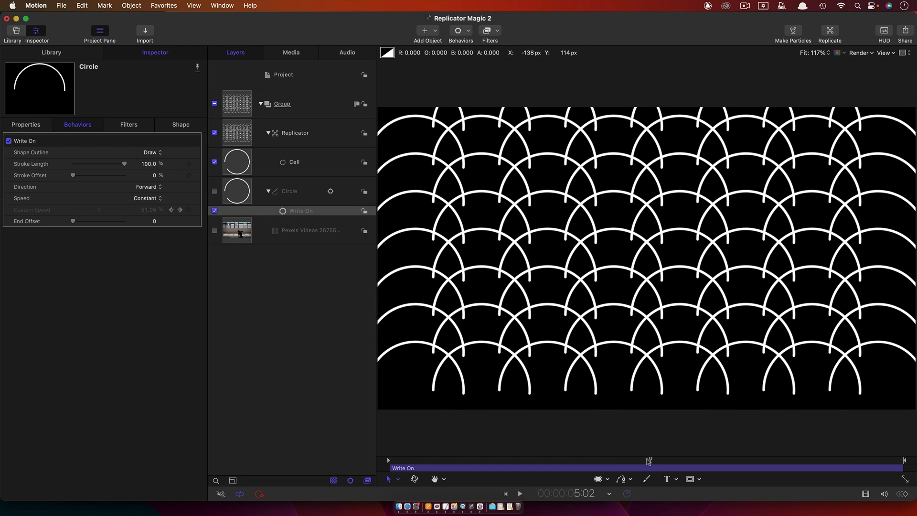
click(151, 161)
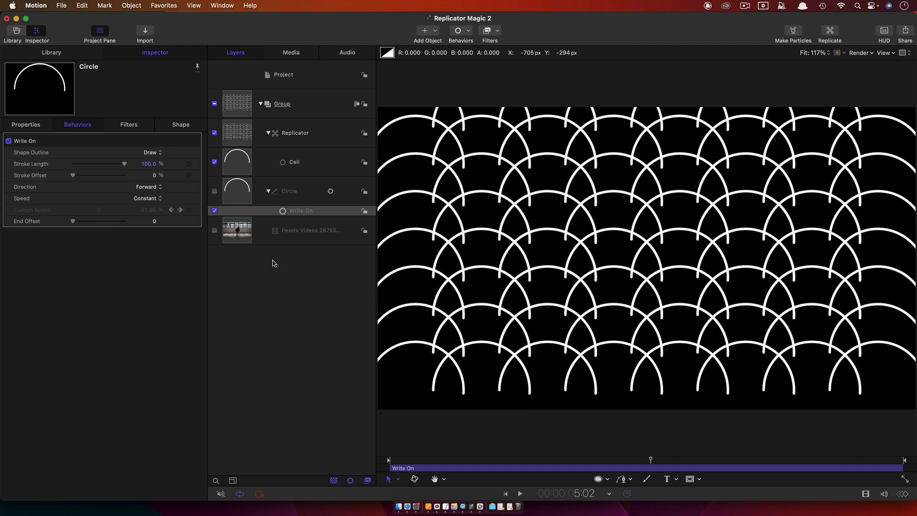
key(o)
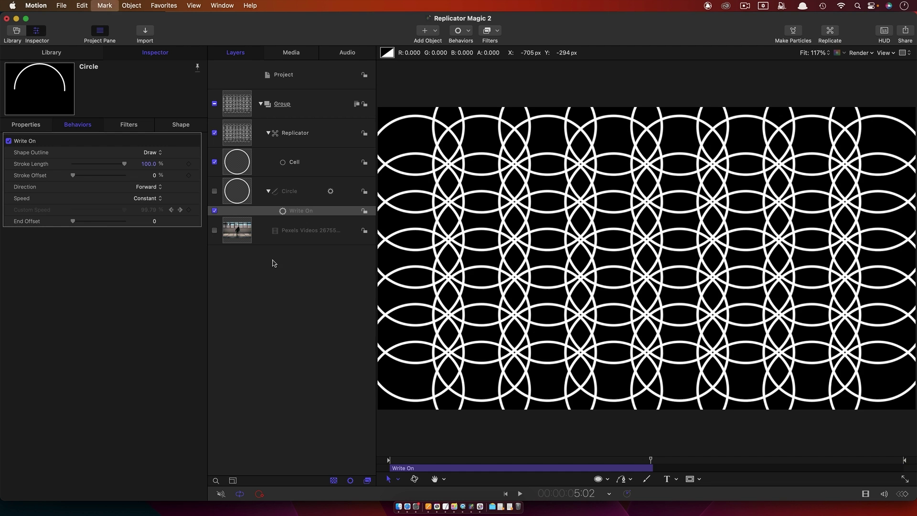
Set the Write On behavior's Shape Outline to Draw and Erase and scrub from the start to 2:02.
click(153, 152)
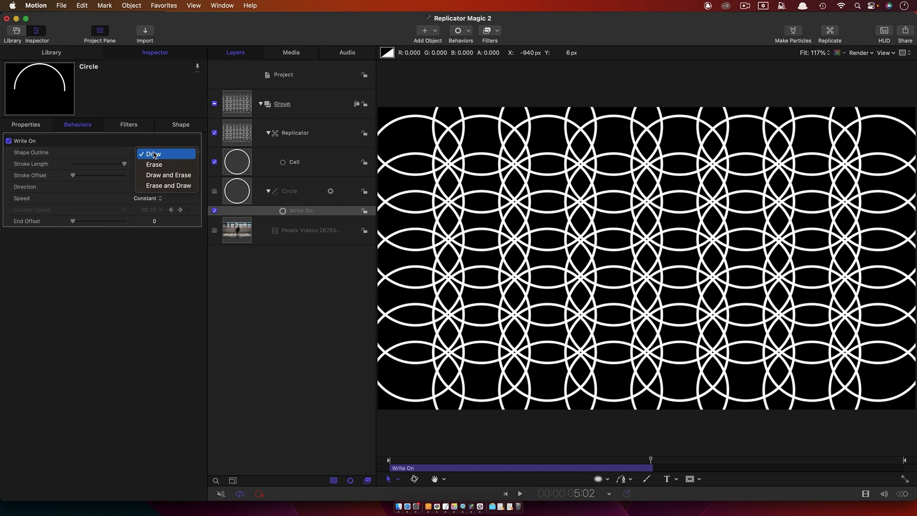
click(168, 174)
mouse_move(392, 462)
mouse_down()
mouse_move(592, 460)
mouse_move(473, 469)
mouse_move(570, 473)
mouse_move(497, 465)
mouse_up()
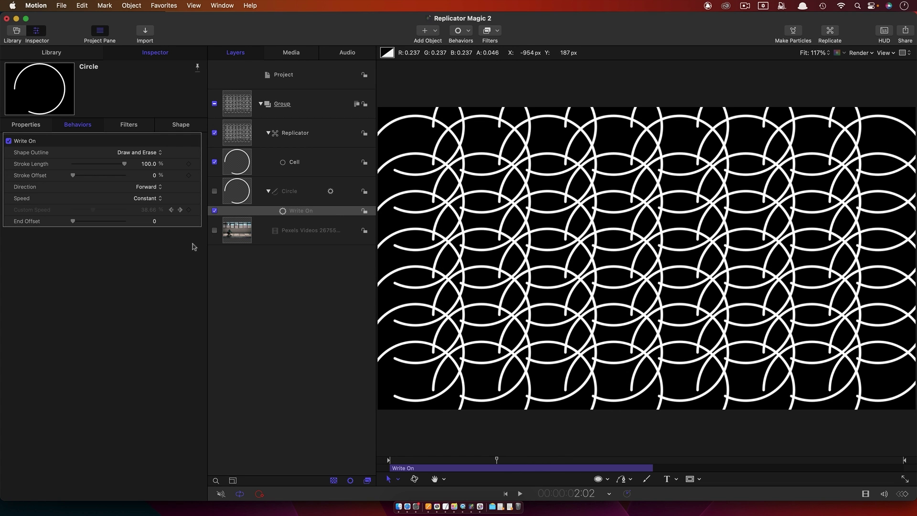
Make a clone layer of the Circle and use it as the replicator cell's object source.
click(249, 133)
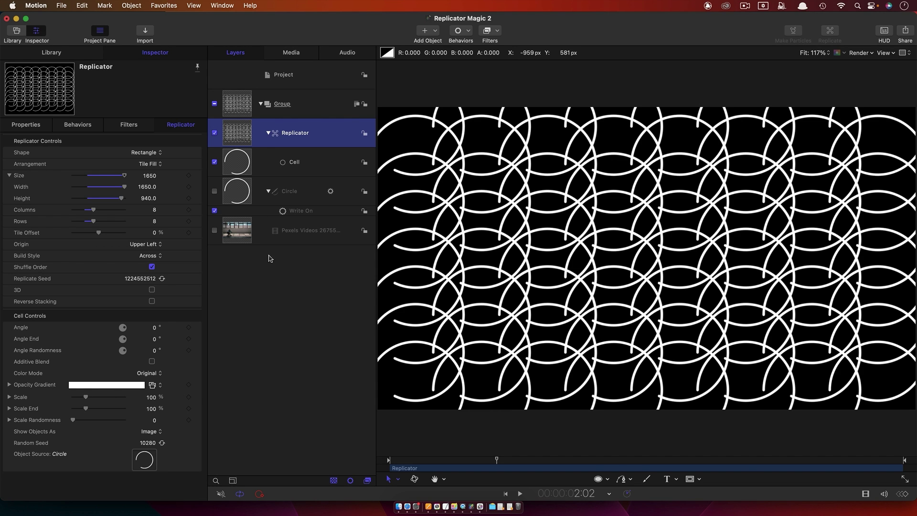
click(238, 193)
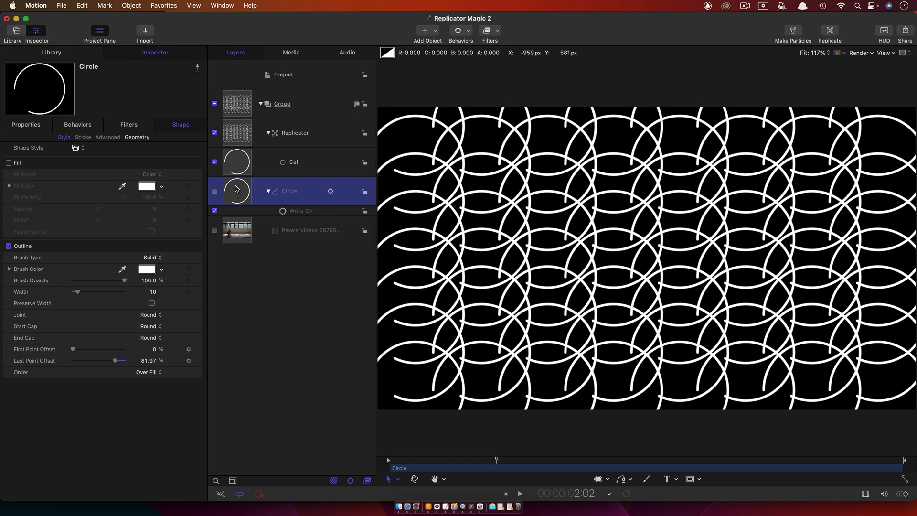
right_click(237, 189)
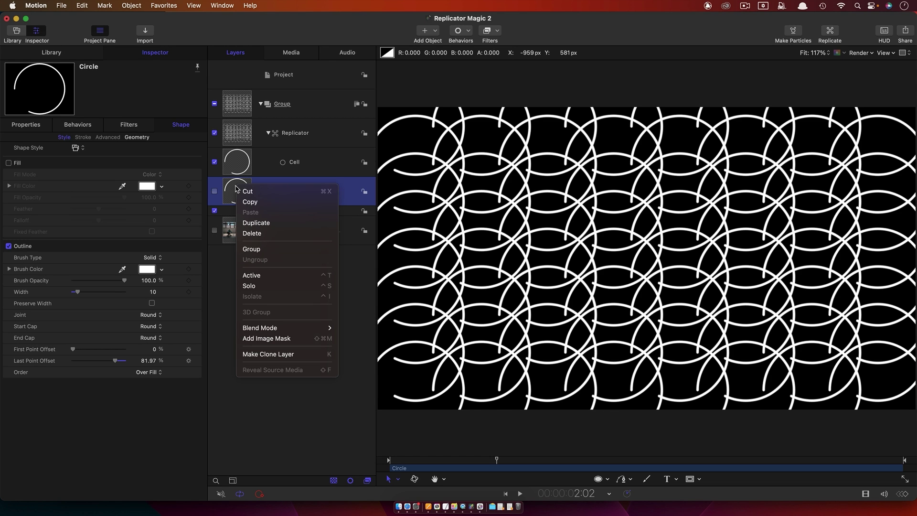
click(304, 354)
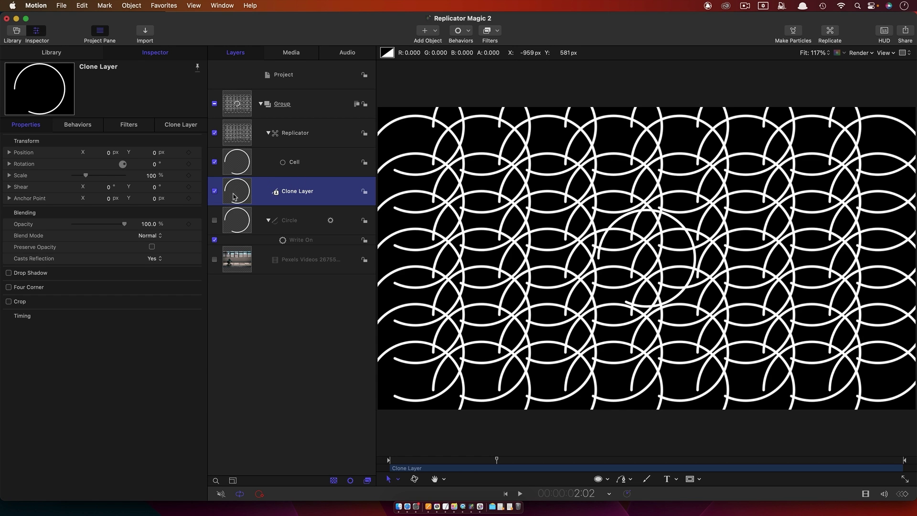
drag(235, 200, 283, 165)
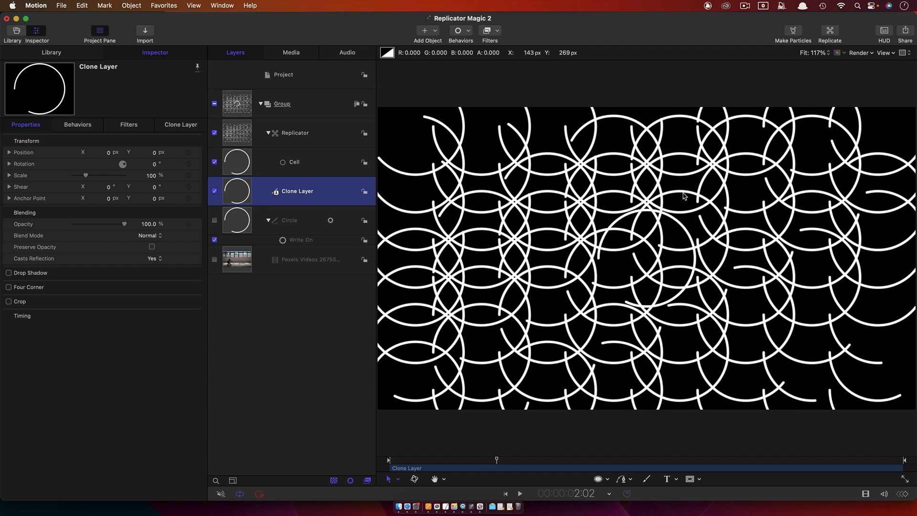
Play back the offset circle pattern, select the replicator and move the playhead to 1:17.
click(520, 493)
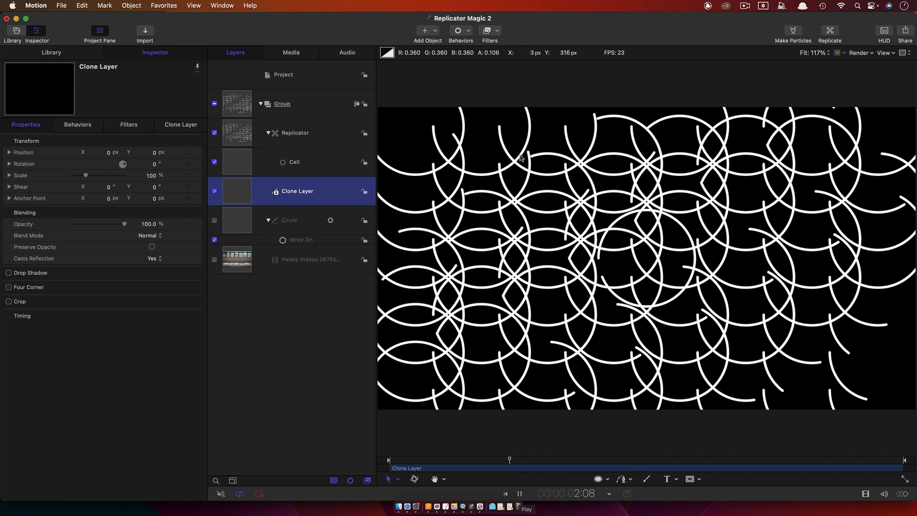
click(440, 284)
drag(631, 461, 478, 477)
Set the replicator's Source Frame Offset to 12 and play back the result.
click(181, 125)
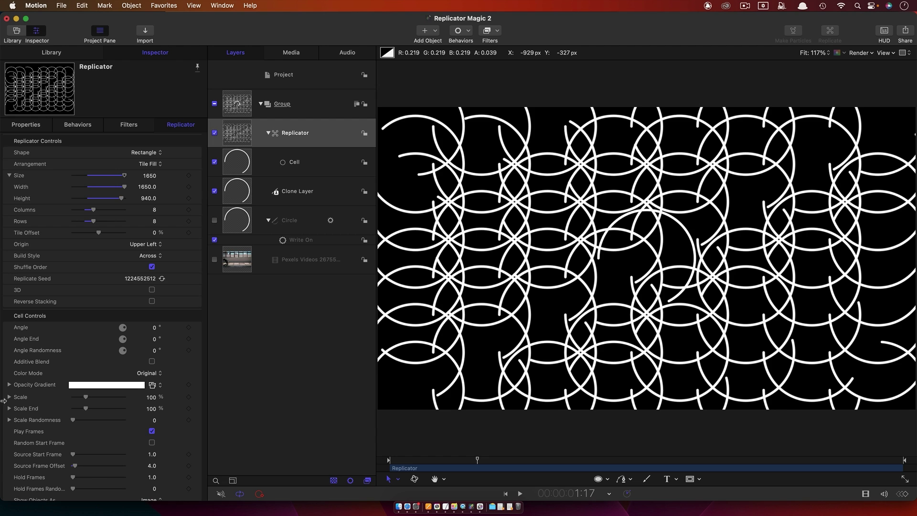
scroll(94, 459, down, 2)
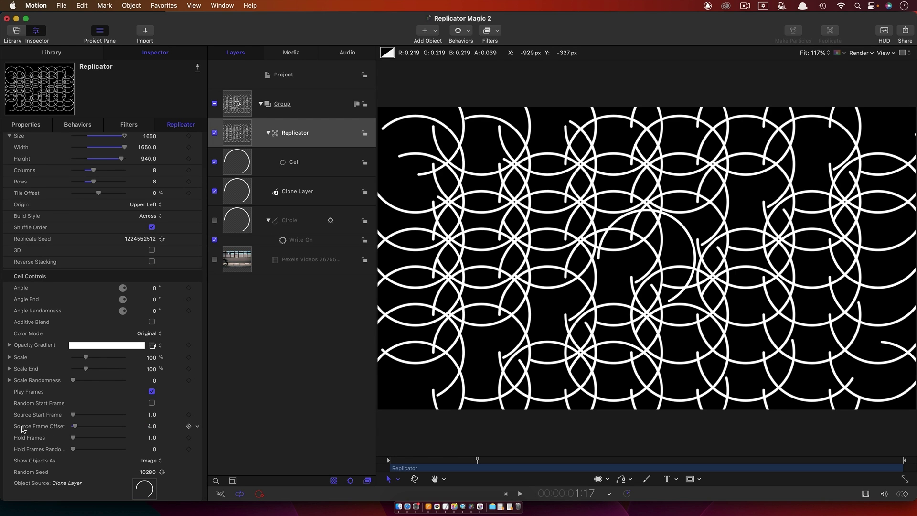
click(151, 426)
text(12)
key(Return)
key(space)
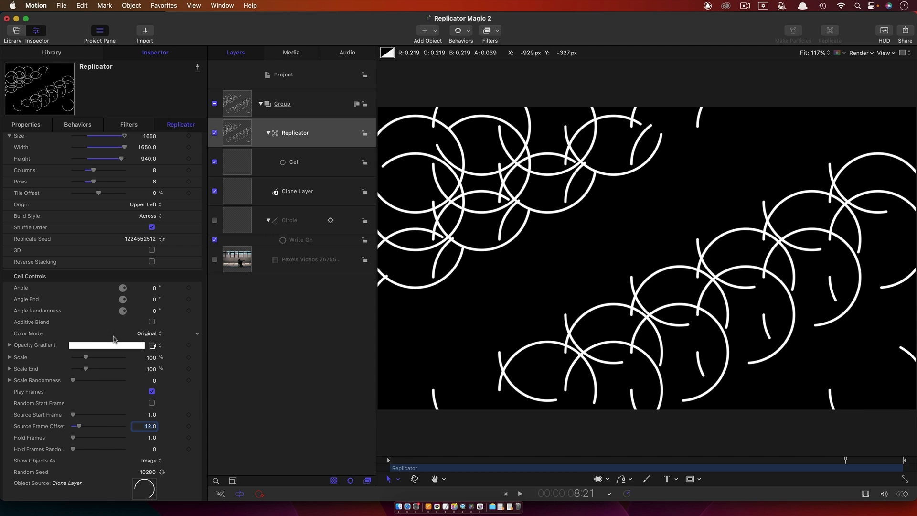
Set the replicator's Color Mode to Pick From Color Range with a gradient from violet (red 0.27, green 0, blue 0.77) to orange.
click(146, 334)
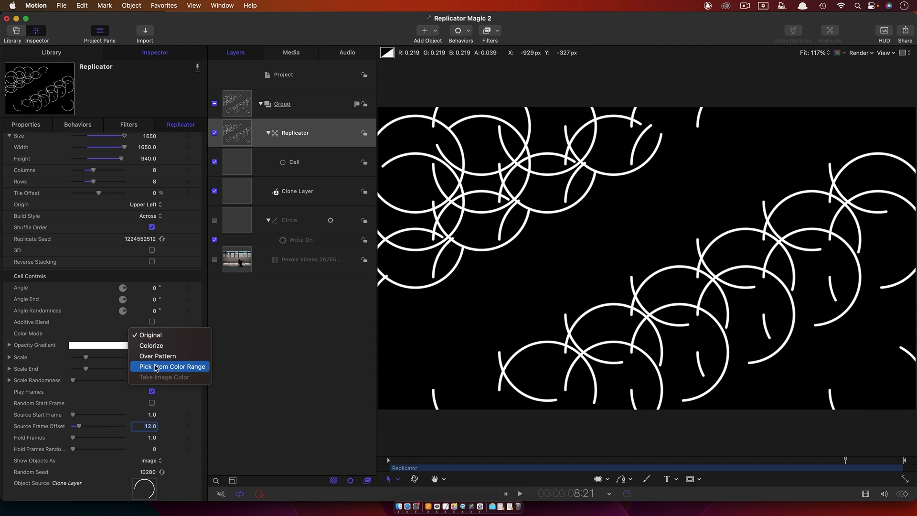
click(128, 366)
click(9, 345)
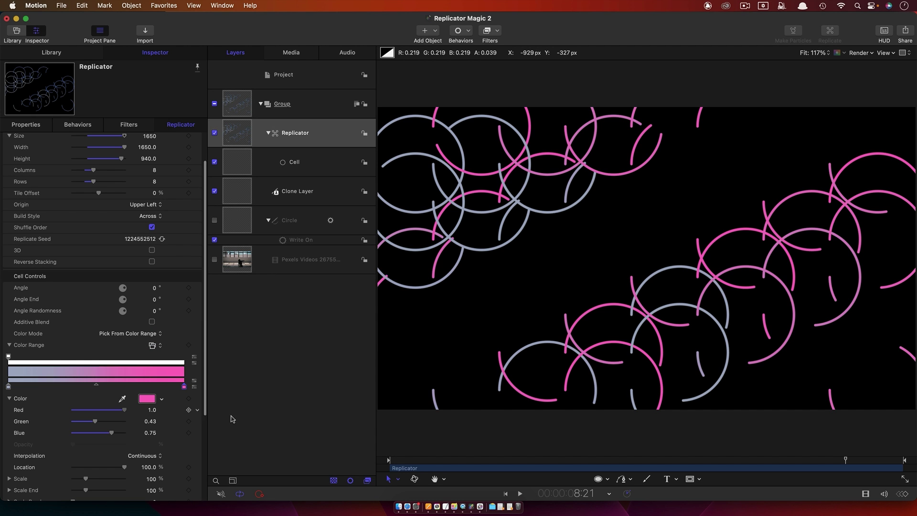
drag(106, 411, 87, 411)
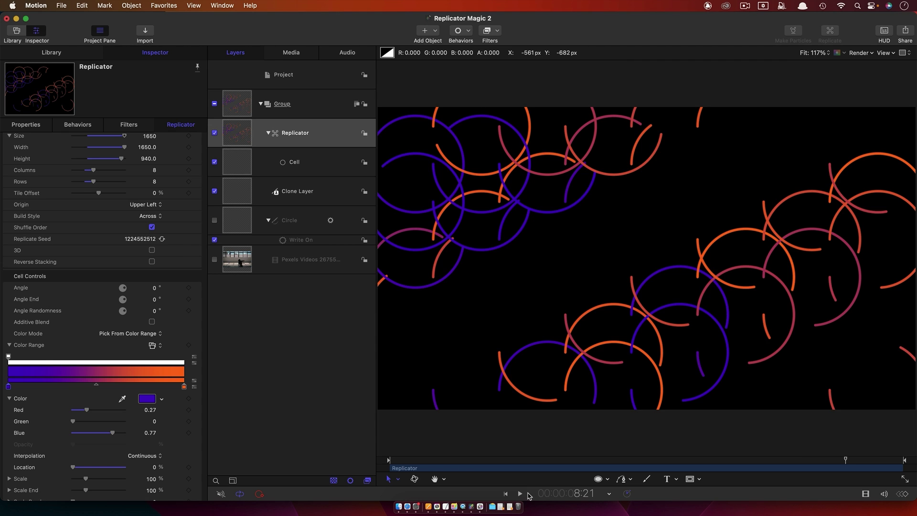
Start playback, hide the Clone Layer and turn off the replicator's Shuffle Order.
key(space)
click(215, 192)
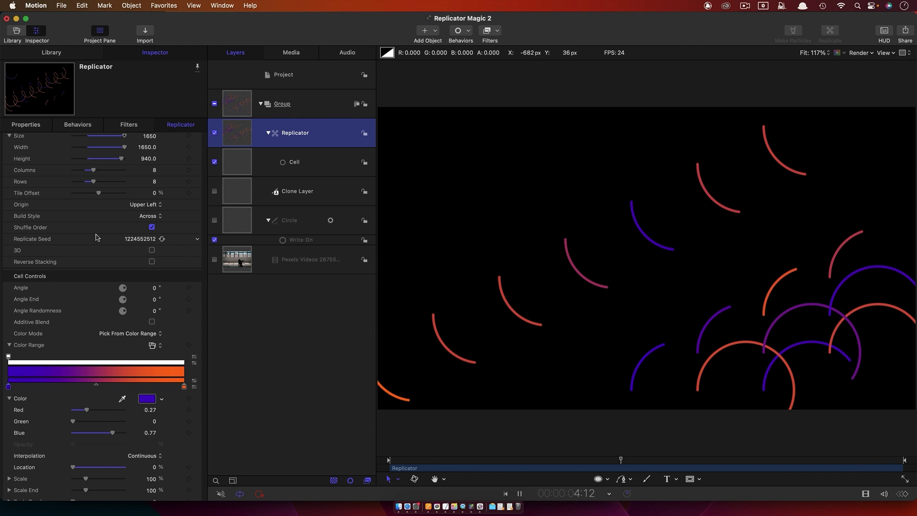
click(152, 227)
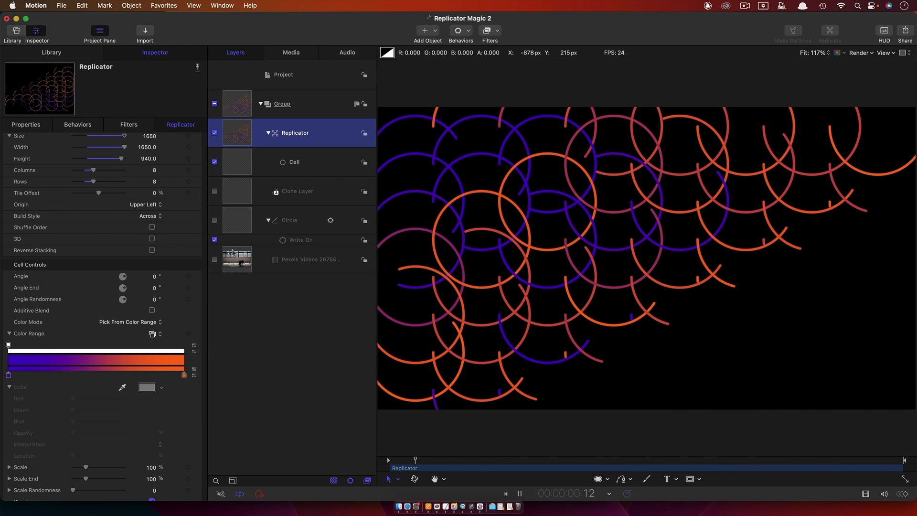
Change the replicator's origin to Center and stop playback at 2:18.
click(149, 205)
click(151, 248)
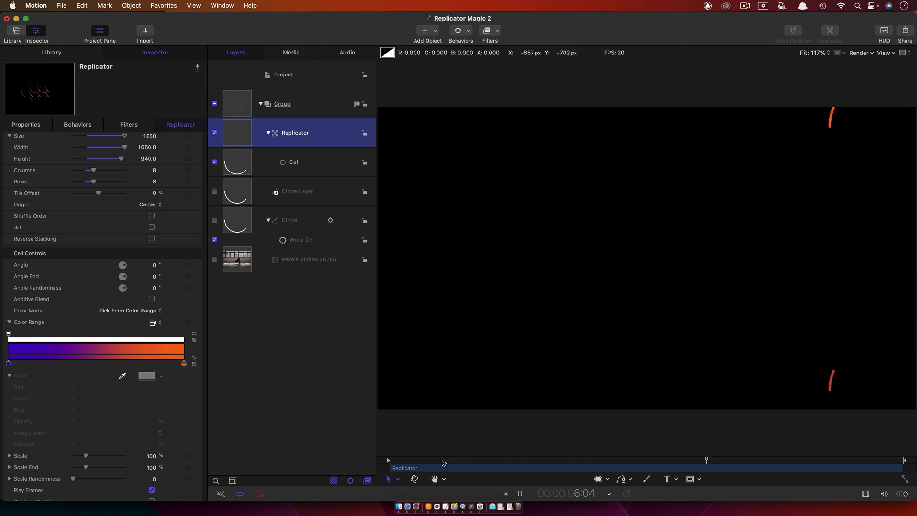
key(space)
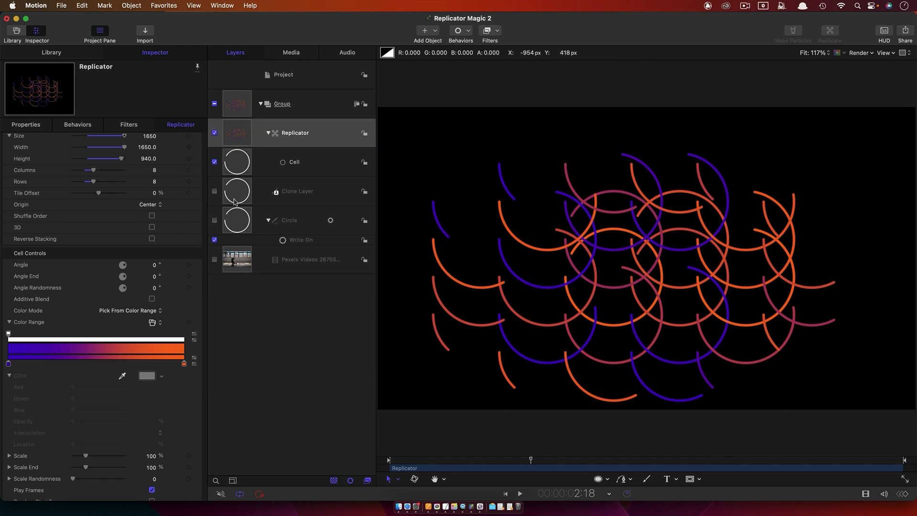
Hide the Replicator and make a particle emitter from the Circle layer.
click(277, 201)
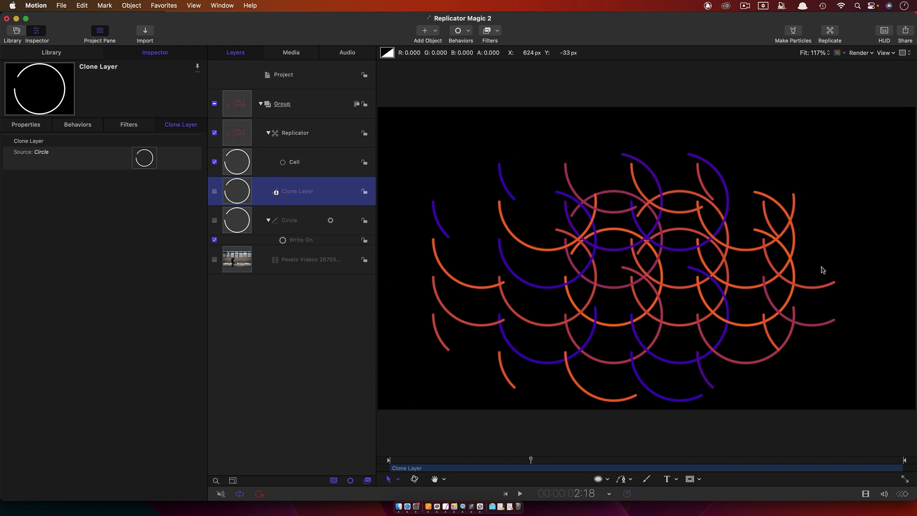
click(214, 134)
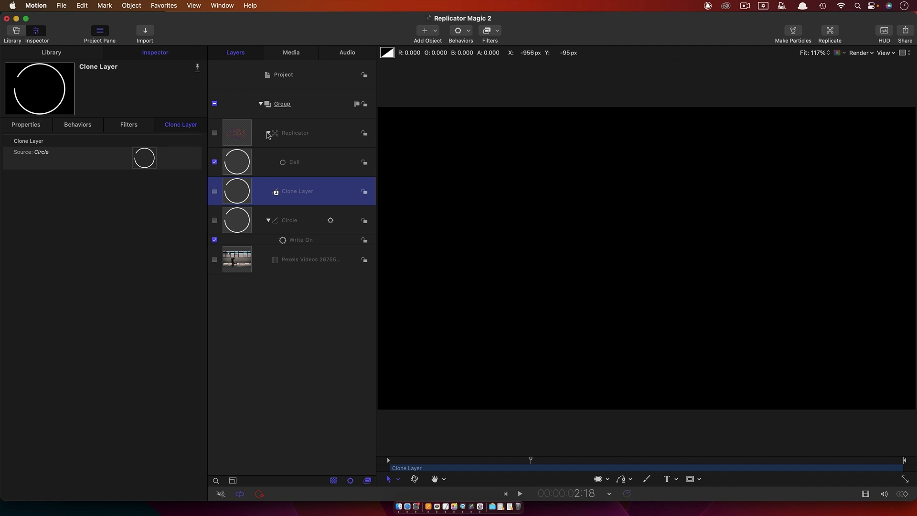
click(237, 230)
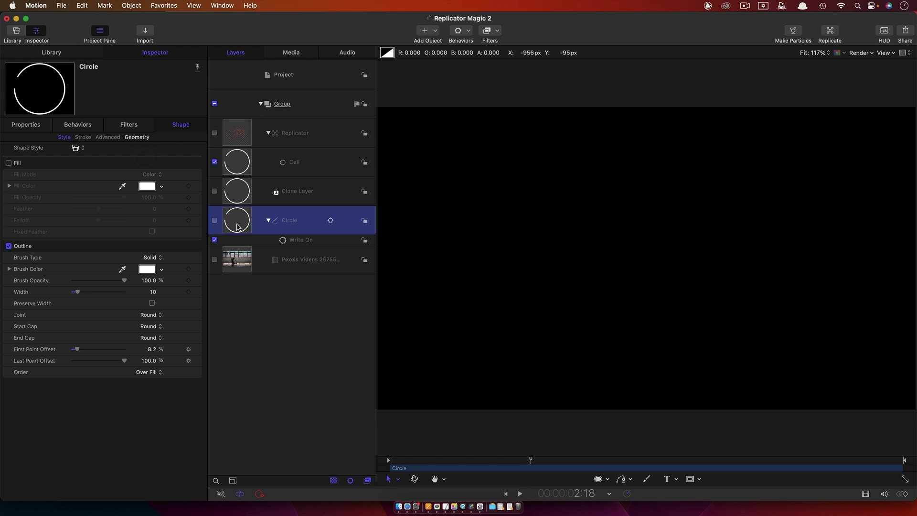
click(133, 5)
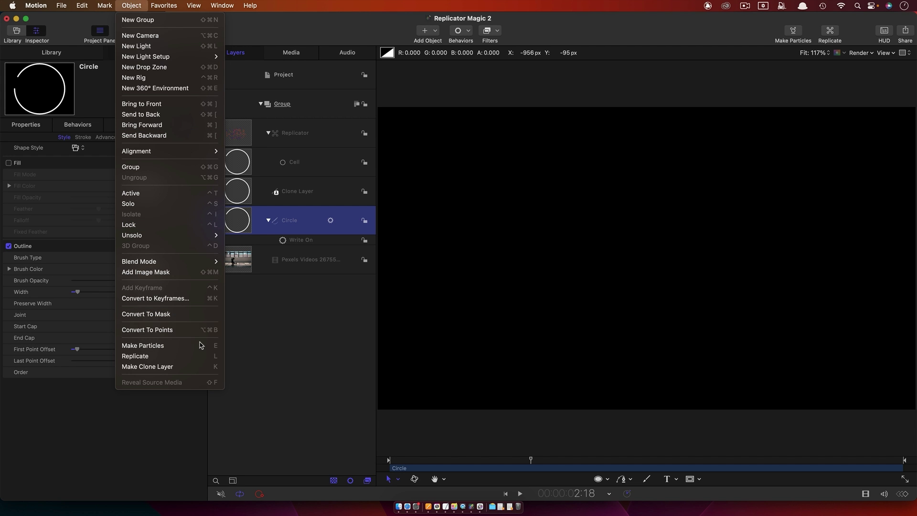
key(Return)
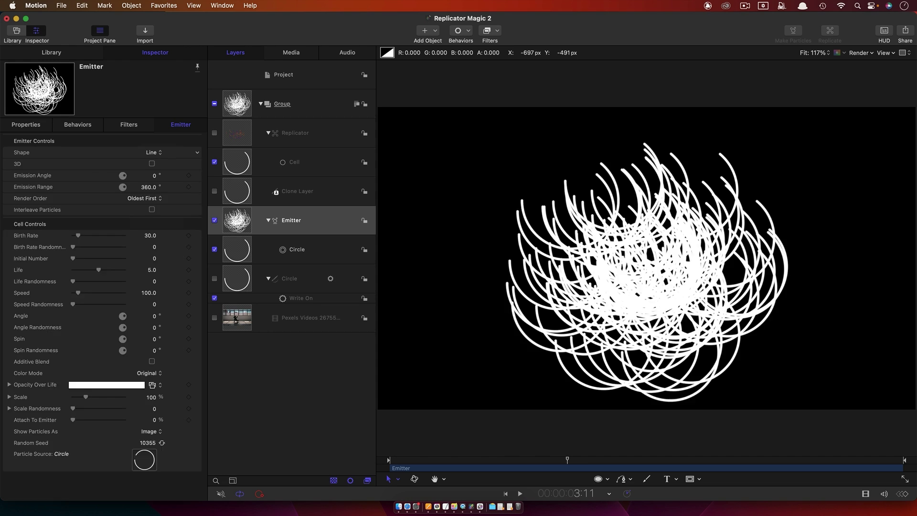
Stretch the emitter's line from about X -669.5, Y -6.1 px to X 674.1, Y 7.7 px on the canvas and play it back.
click(399, 480)
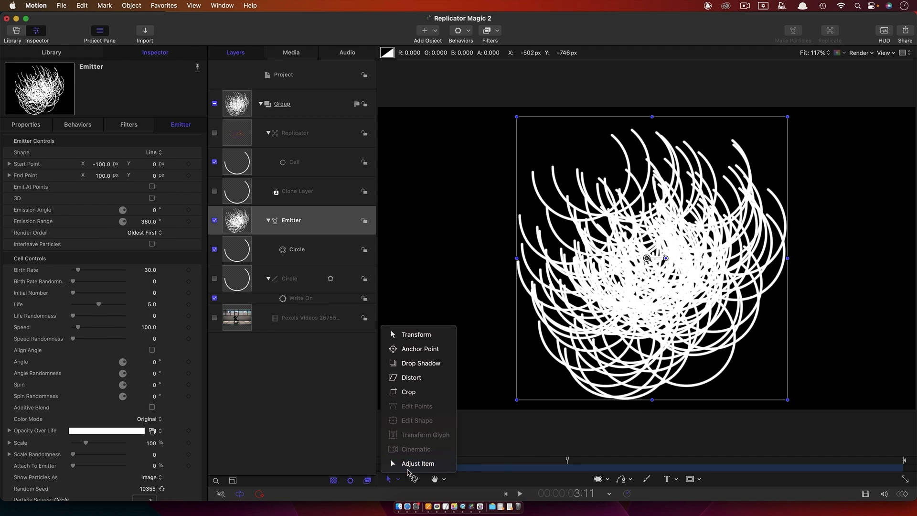
click(416, 463)
drag(621, 258, 459, 260)
drag(831, 264, 836, 256)
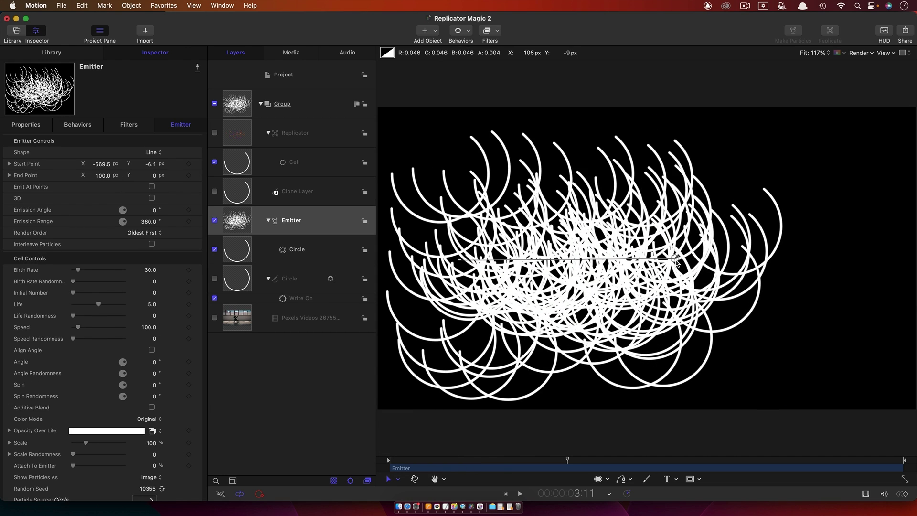
click(521, 493)
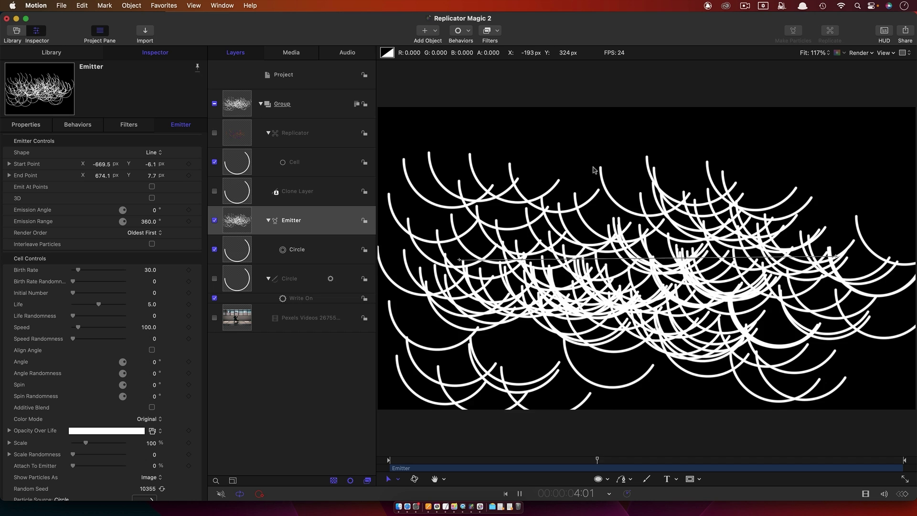
click(521, 493)
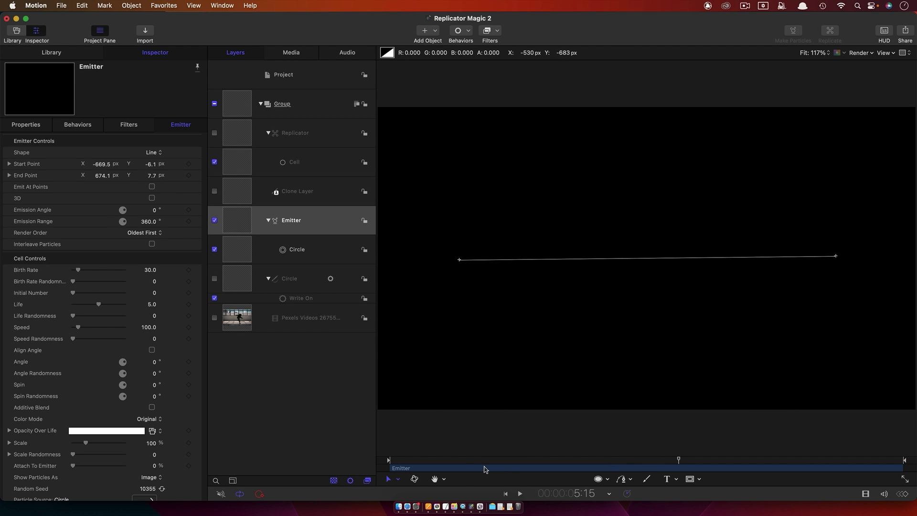
Rename the emitter's Circle particle cell to Cell.
scroll(29, 433, down, 1)
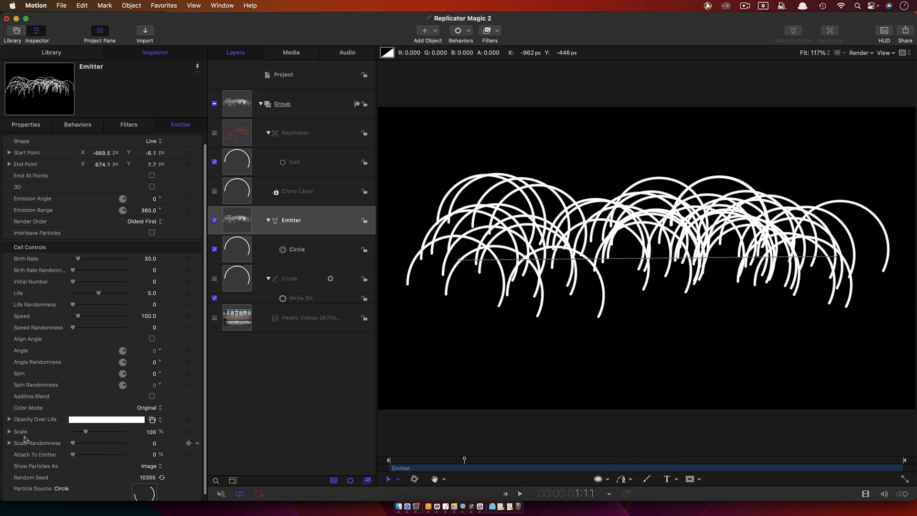
click(243, 192)
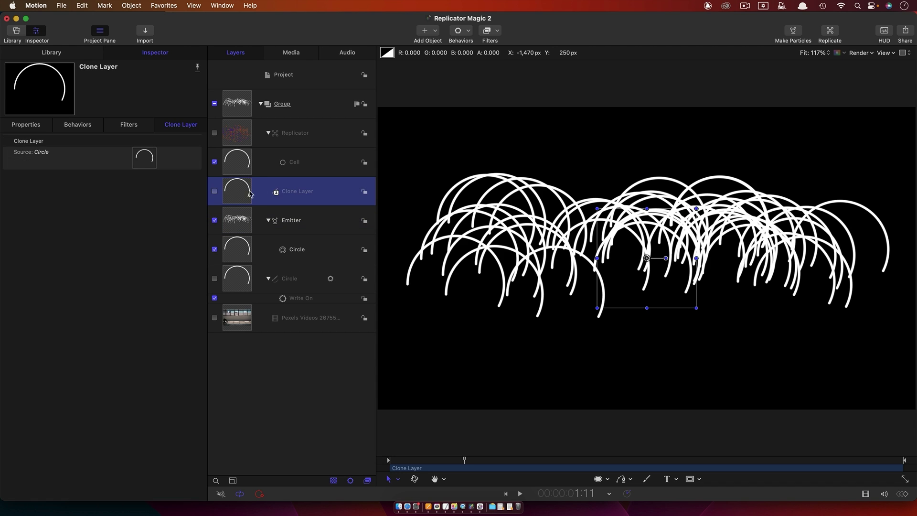
click(285, 252)
double_click(295, 252)
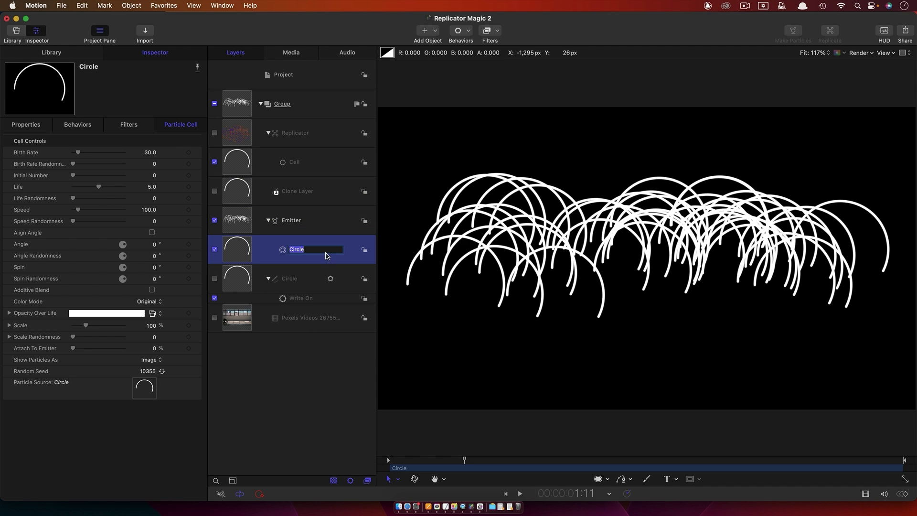
text(Cell)
key(Return)
Replace the emitter cell's particle source with the Clone Layer and play back the result.
mouse_move(240, 190)
mouse_down()
mouse_move(267, 246)
mouse_move(282, 253)
mouse_up()
mouse_move(464, 460)
mouse_down()
mouse_move(430, 466)
mouse_move(462, 461)
mouse_up()
click(520, 495)
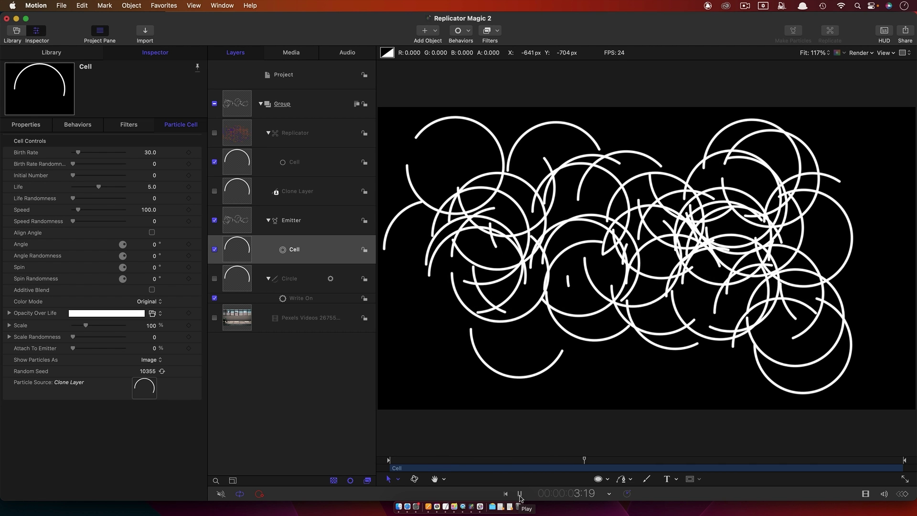
click(520, 494)
Add two inner points to the cell's Opacity Over Life gradient, set both end points to 0% opacity and play back the fade.
click(9, 313)
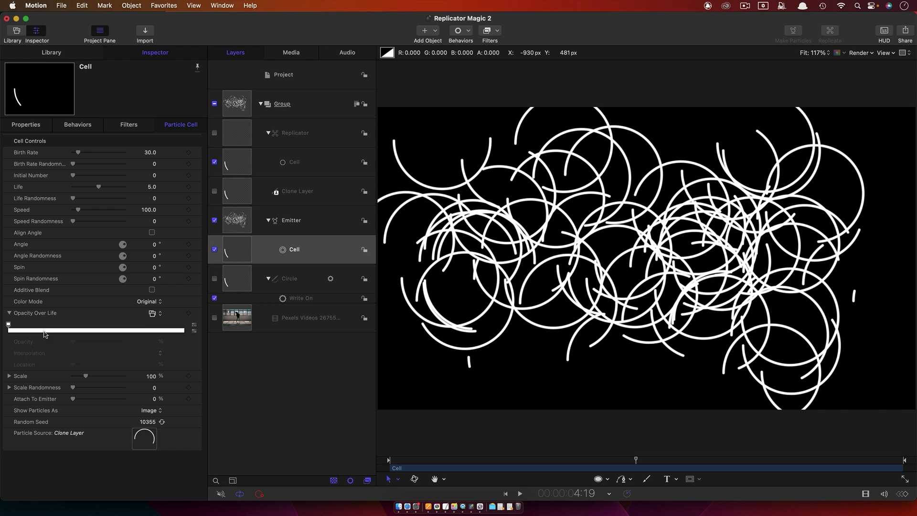
click(44, 325)
click(138, 325)
click(180, 330)
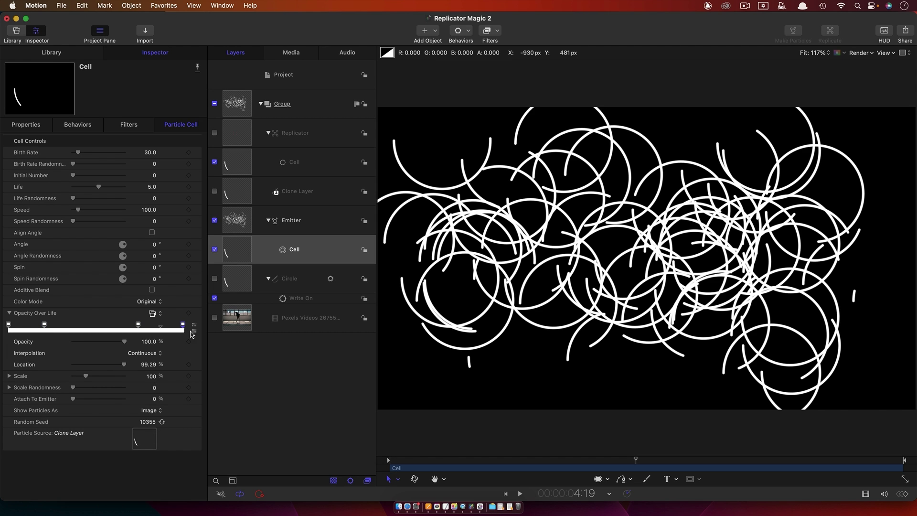
drag(125, 341, 2, 349)
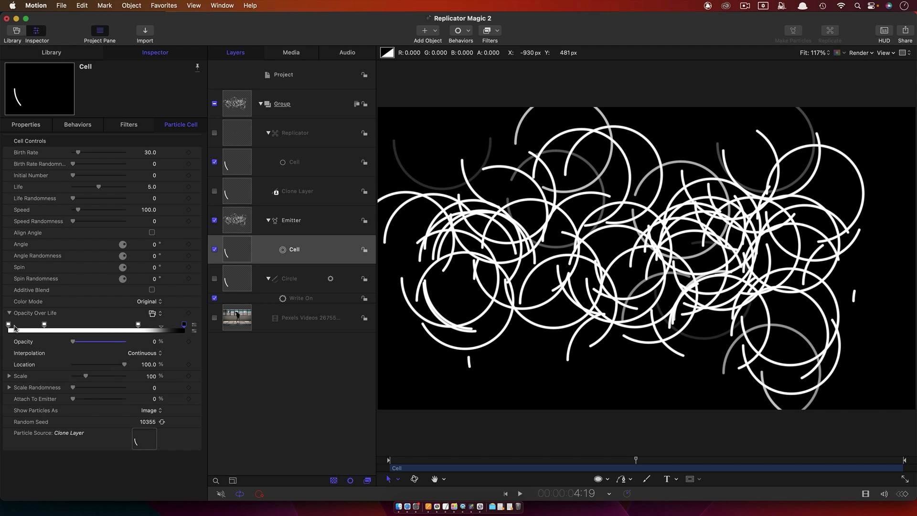
click(8, 325)
drag(122, 344, 3, 343)
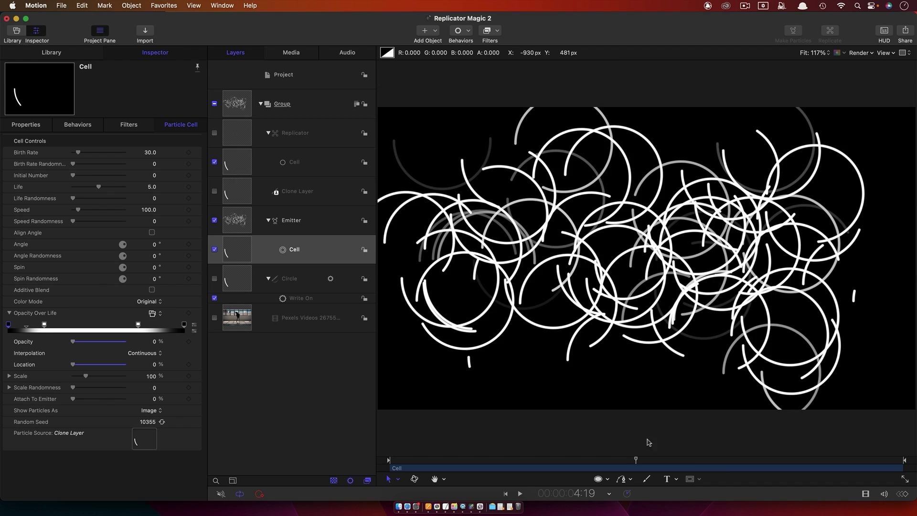
click(520, 493)
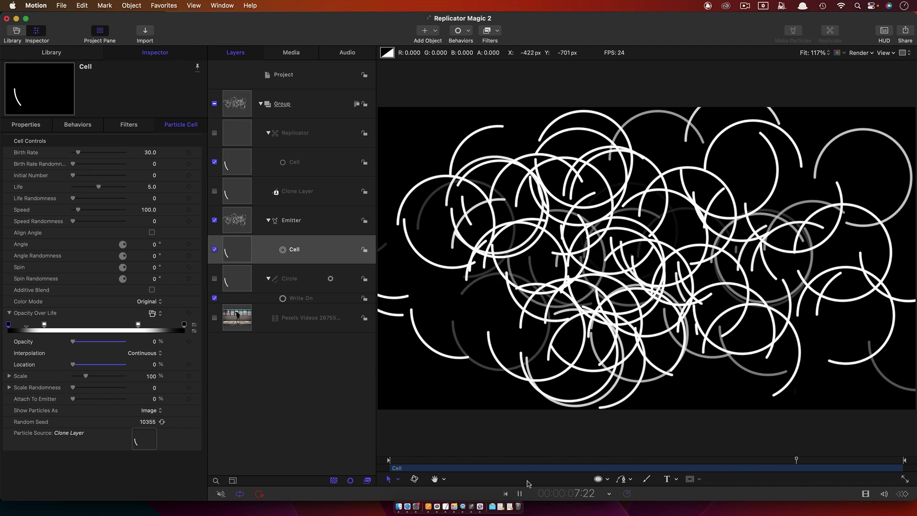
key(space)
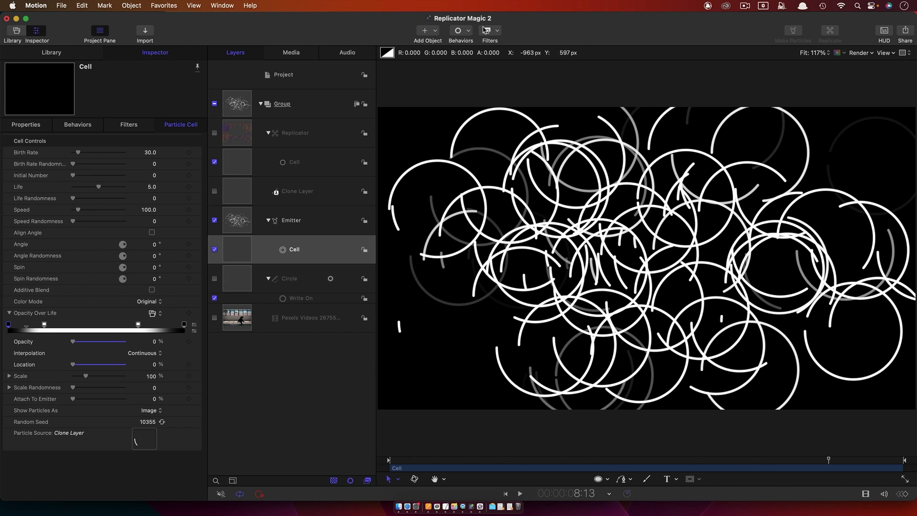
Add a Scale Over Life behavior to the particle cell with Scale At Birth at 20% and play it back.
click(469, 31)
mouse_move(476, 99)
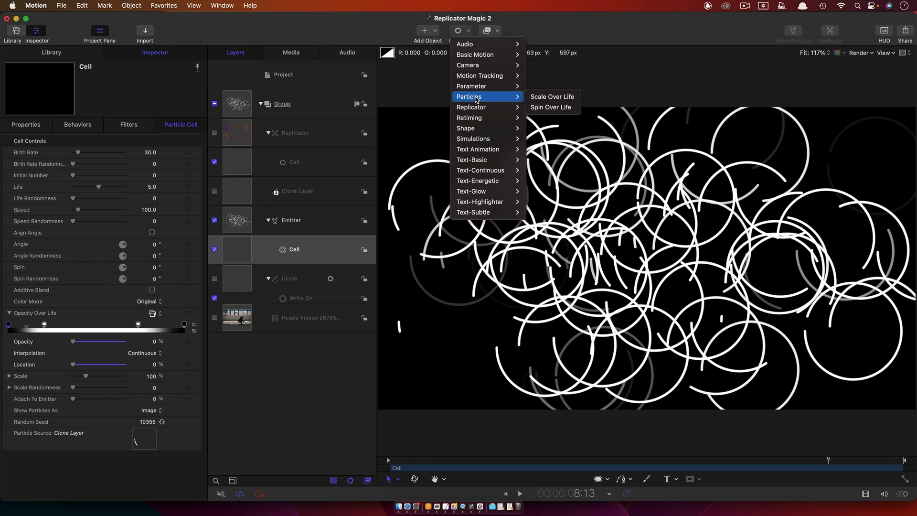
click(563, 100)
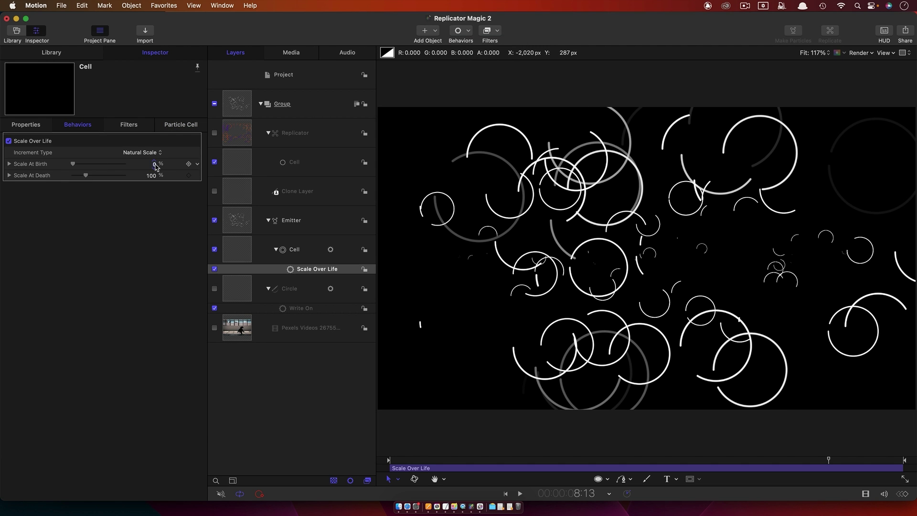
click(155, 166)
text(20)
key(Return)
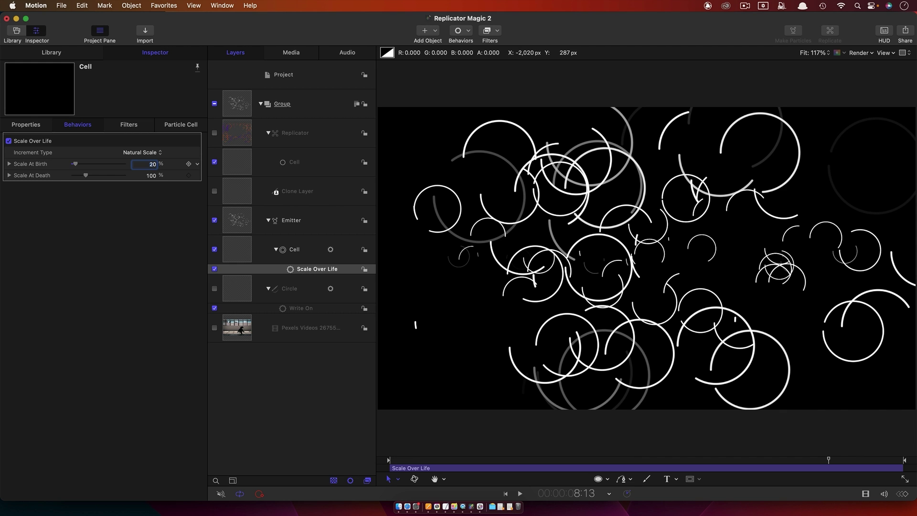
click(521, 499)
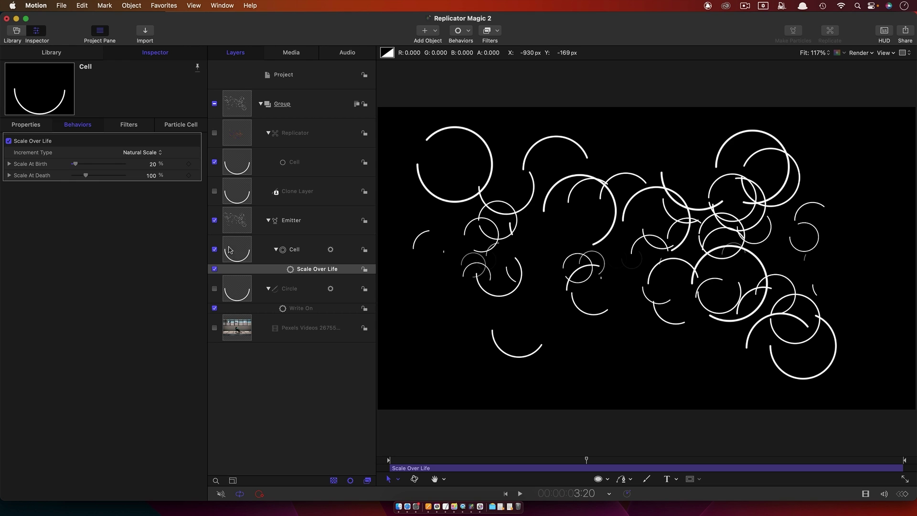
Review the Group Shapes animation along the timeline and collapse the group's contents in the layer list.
click(233, 294)
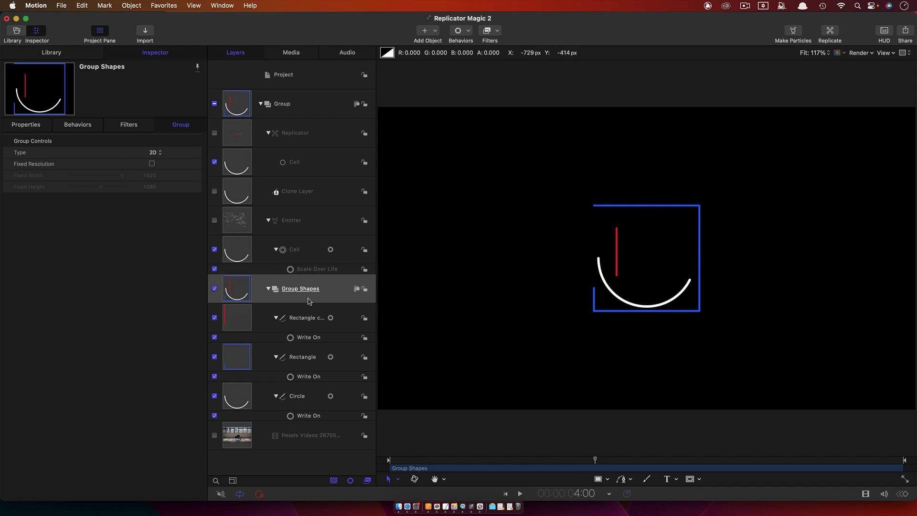
click(225, 294)
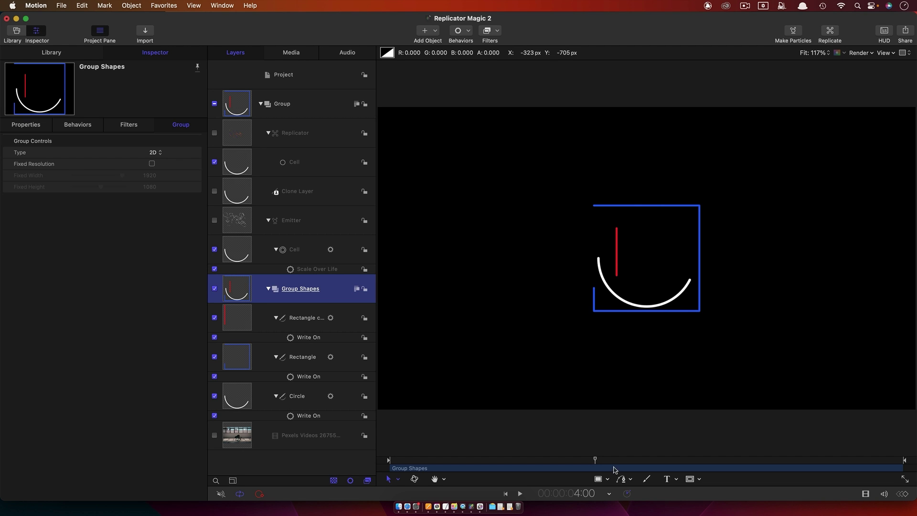
drag(617, 464, 903, 460)
drag(706, 457, 572, 456)
click(268, 289)
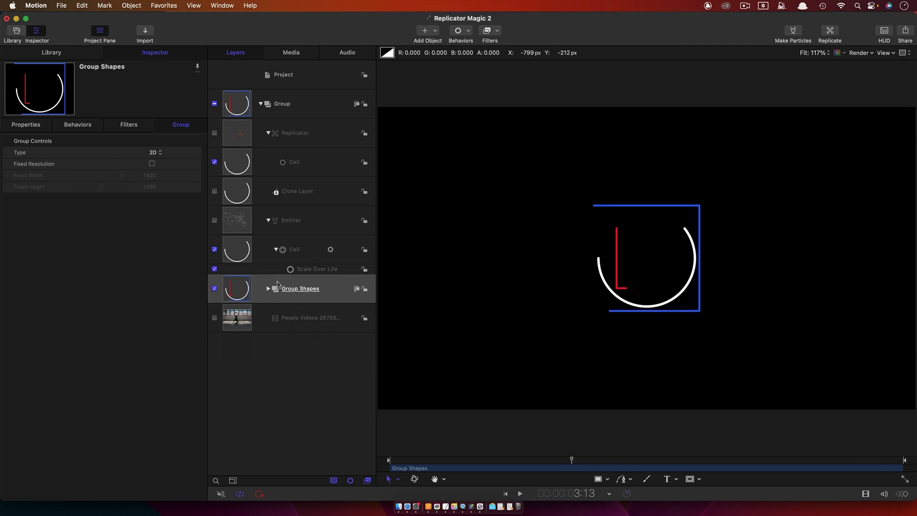
Show the Replicator, set its Cell's Object Source to Group Shapes and scrub the animation, leaving the playhead at 2:13.
click(239, 137)
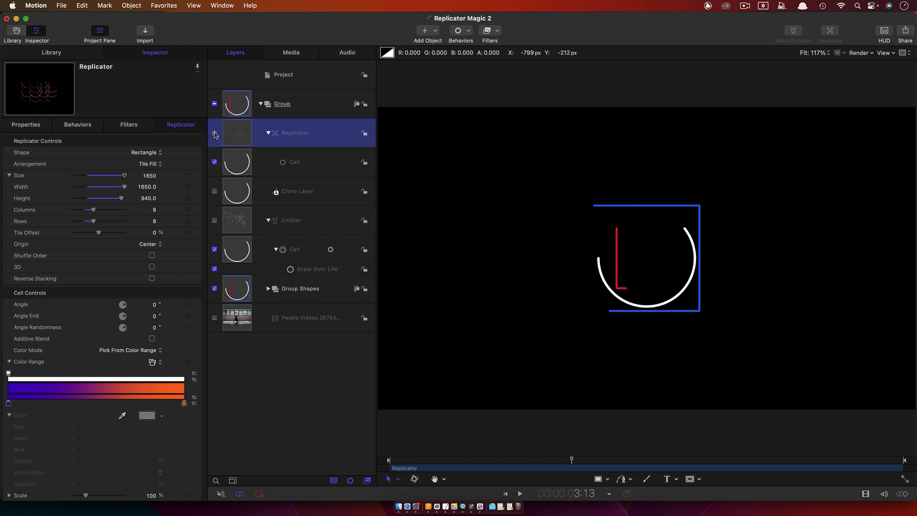
click(214, 134)
click(236, 292)
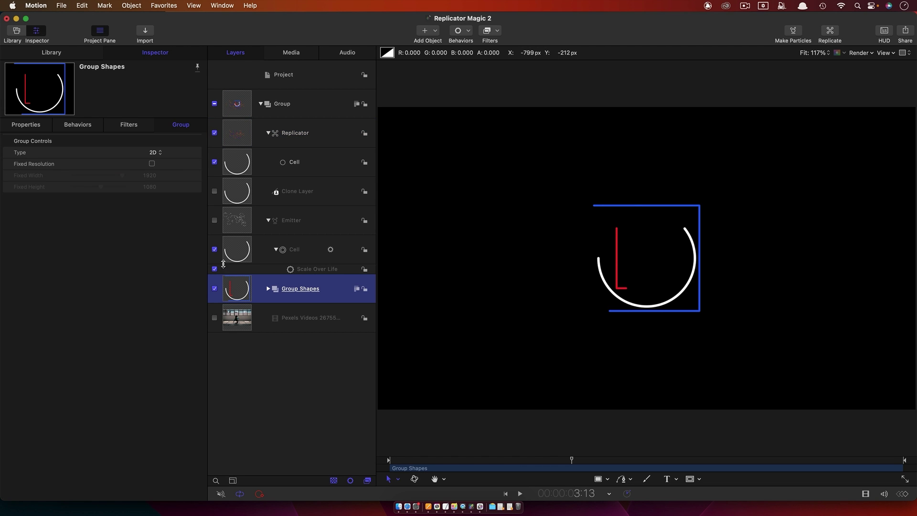
click(248, 135)
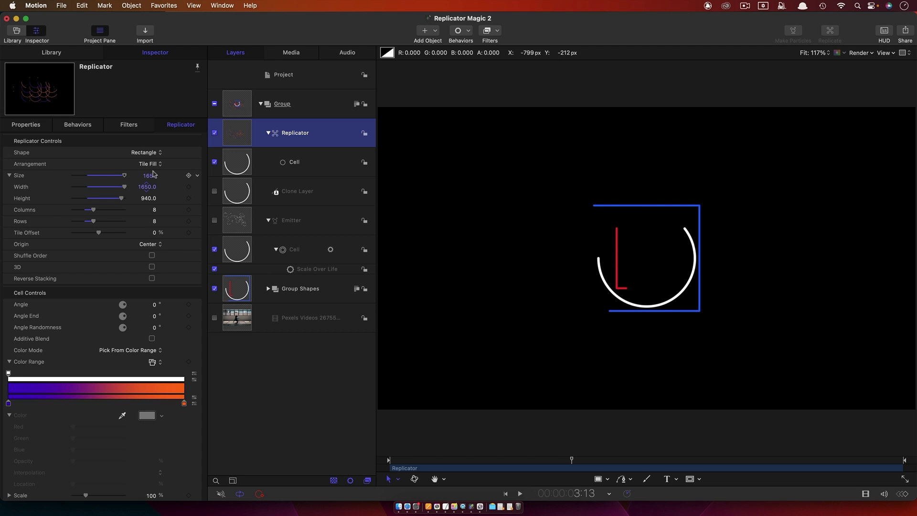
click(237, 167)
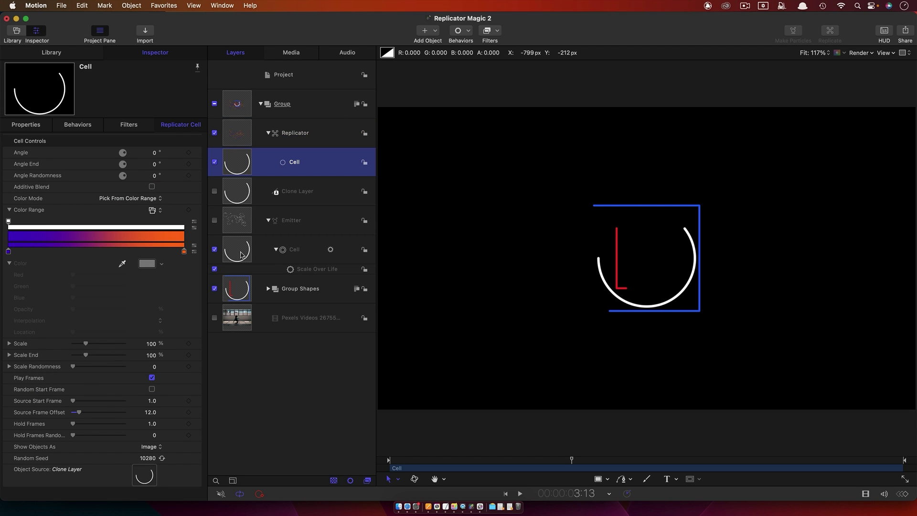
drag(242, 288, 138, 476)
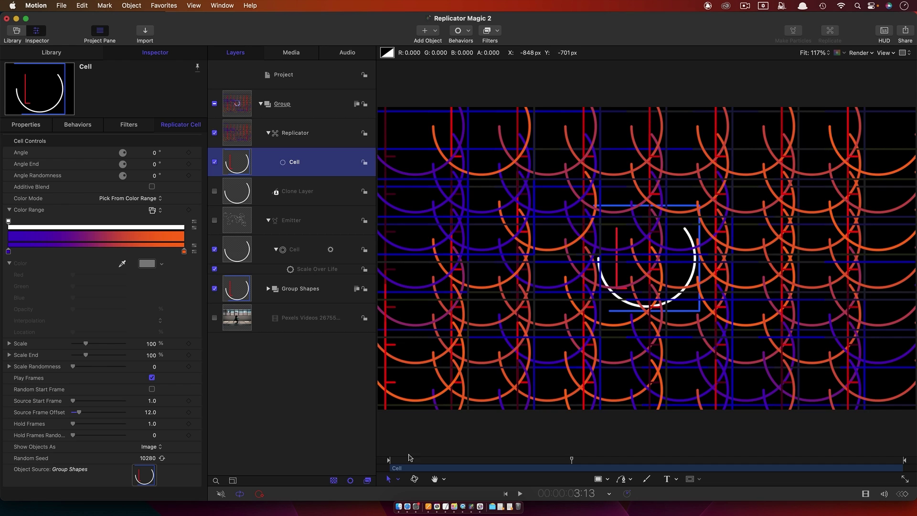
click(460, 466)
drag(462, 470, 771, 455)
click(521, 461)
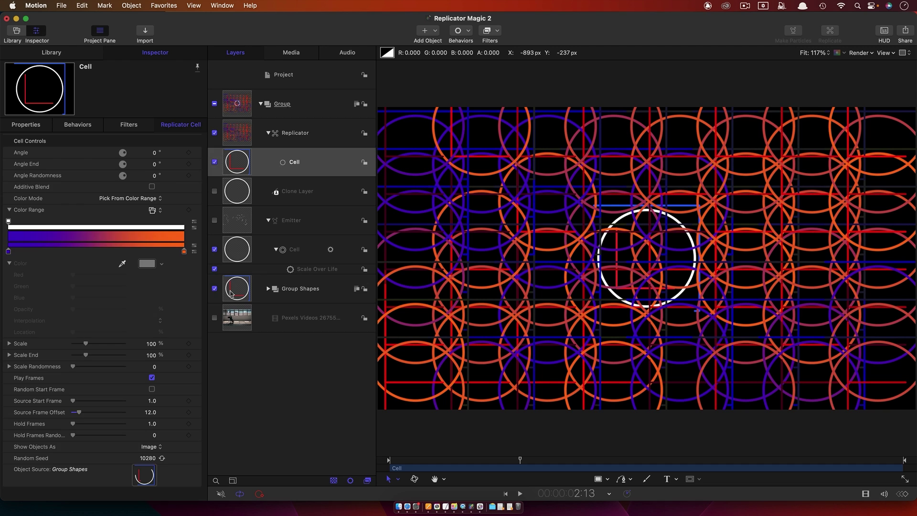
Make a clone layer of the Group Shapes group.
click(230, 293)
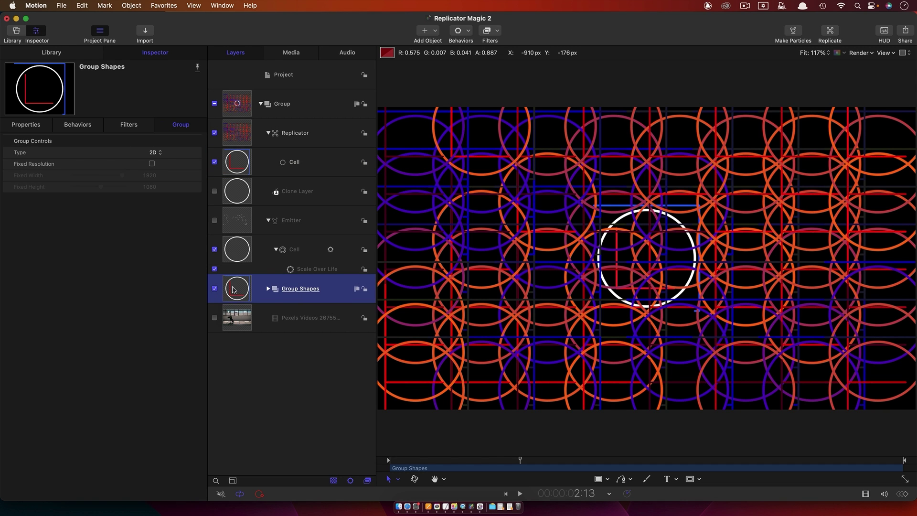
right_click(233, 290)
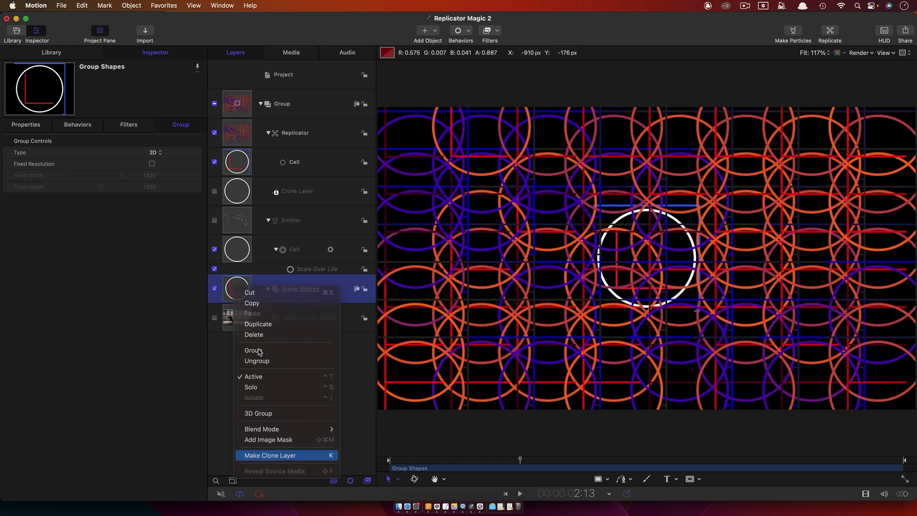
key(Return)
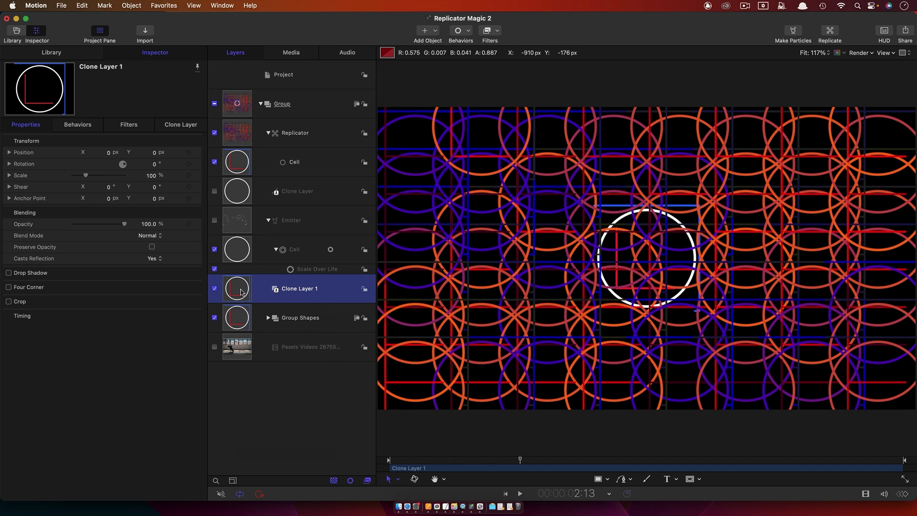
Hide the Group Shapes group, set the Replicator cell's Object Source to Clone Layer 1 and play back the animation.
click(215, 318)
mouse_move(234, 297)
mouse_down()
mouse_move(286, 184)
mouse_move(284, 164)
mouse_up()
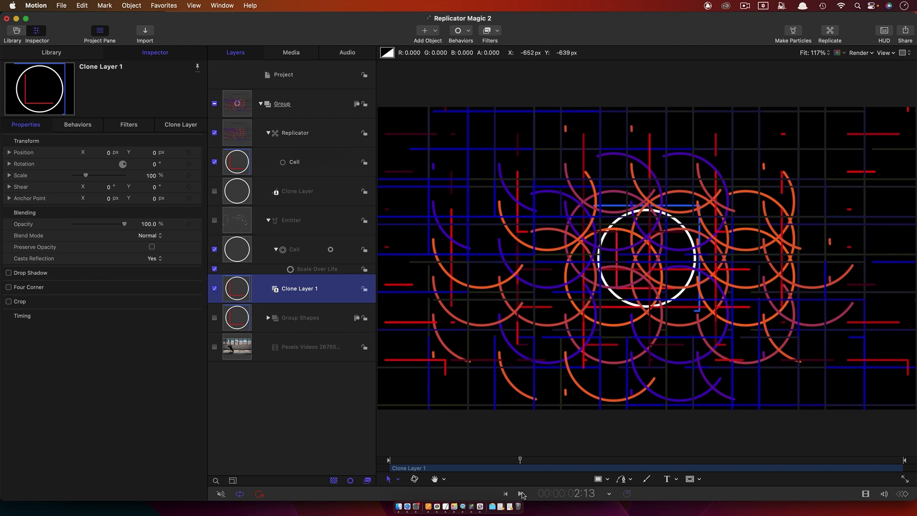
click(521, 494)
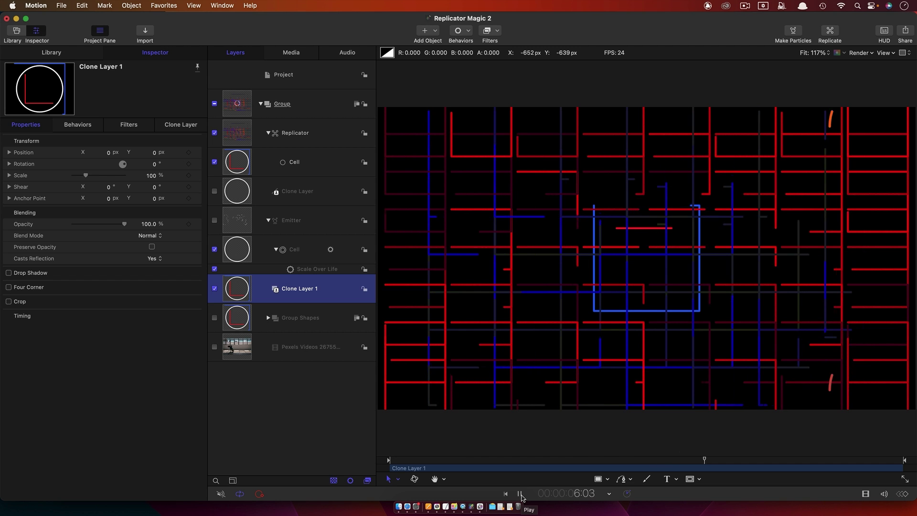
Set the Replicator's shape to Wave with amplitude 105, frequency 2 and 37 points, and review its cell controls.
click(243, 138)
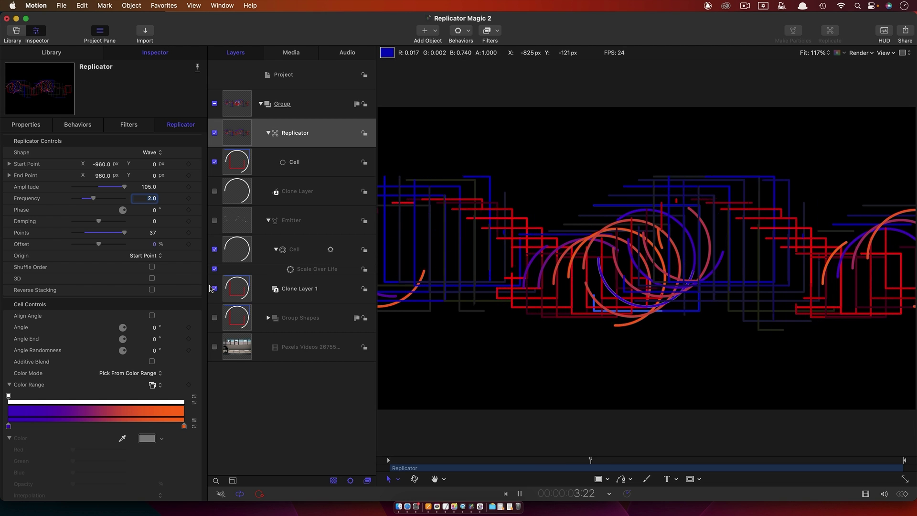
scroll(170, 393, down, 10)
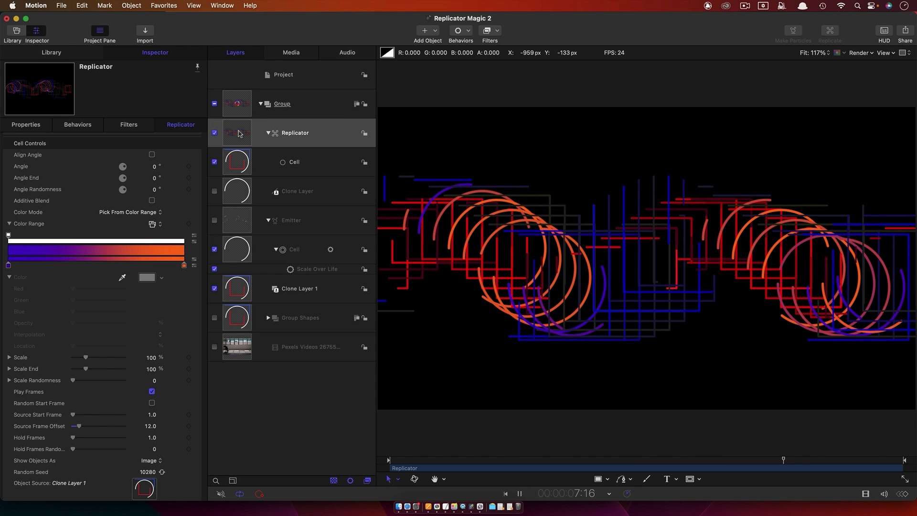
Hide the Replicator, show the Emitter and select it to display its emitter and cell controls.
click(214, 133)
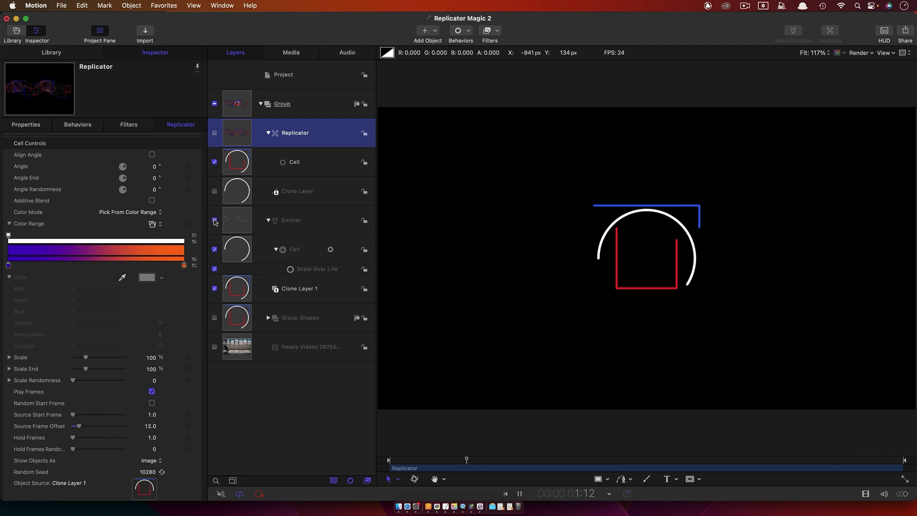
click(241, 222)
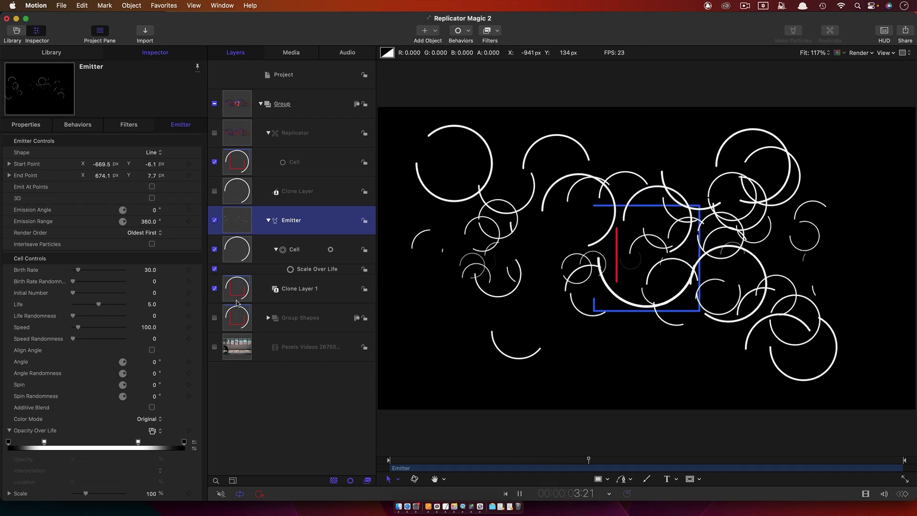